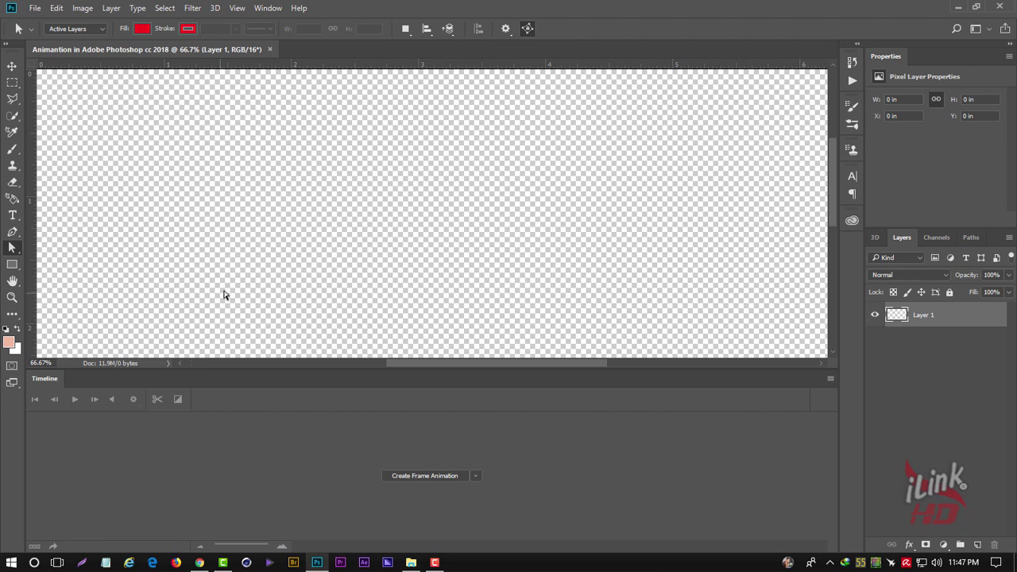
# Step: Fit the whole blank transparent canvas in the window with Fit on Screen
pyautogui.click(12, 297)
pyautogui.rightClick(276, 193)
pyautogui.click(313, 203)
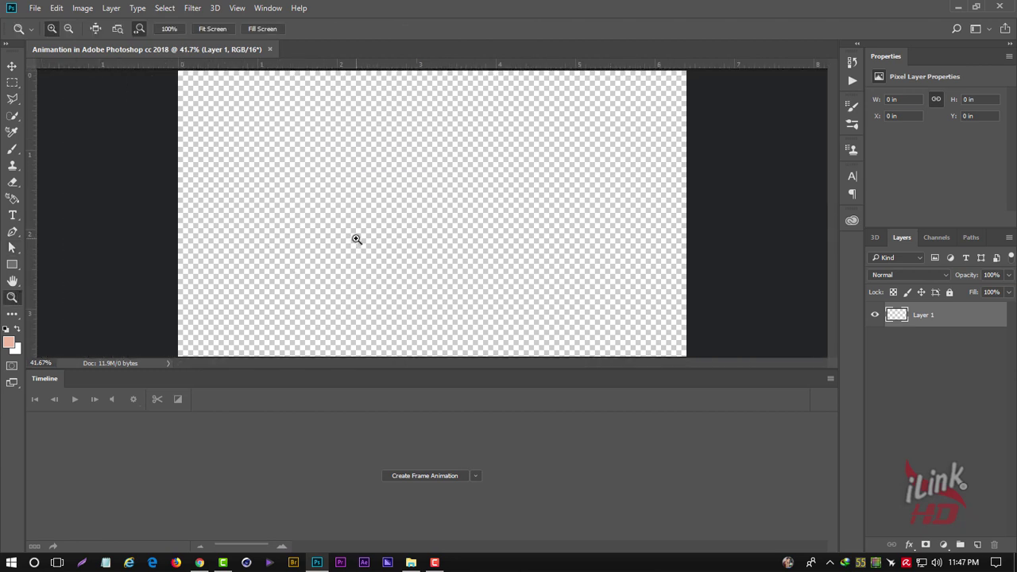
pyautogui.click(12, 66)
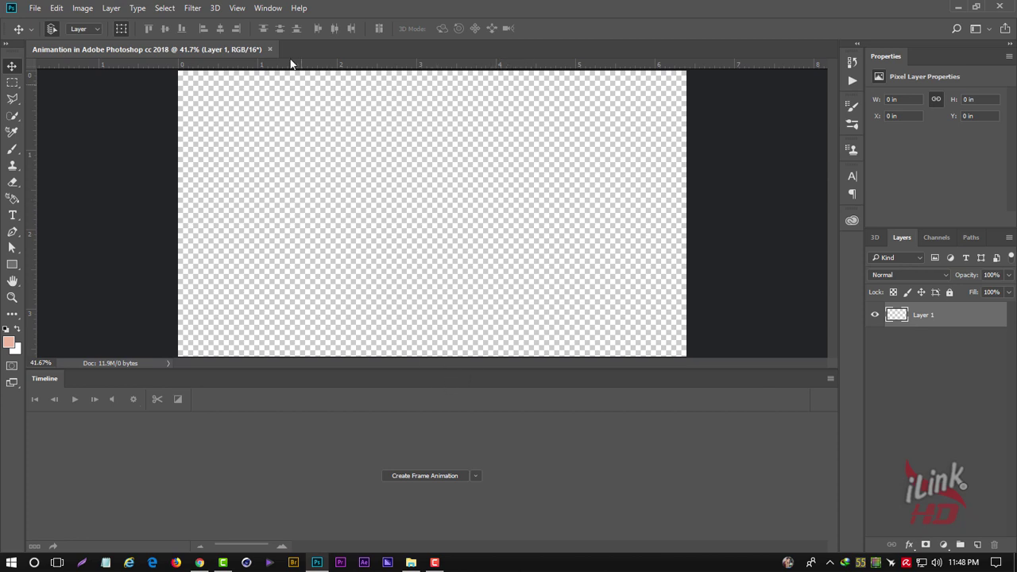
# Step: Hide the Timeline panel from the Window menu, then show it again
pyautogui.click(268, 9)
pyautogui.moveTo(280, 64)
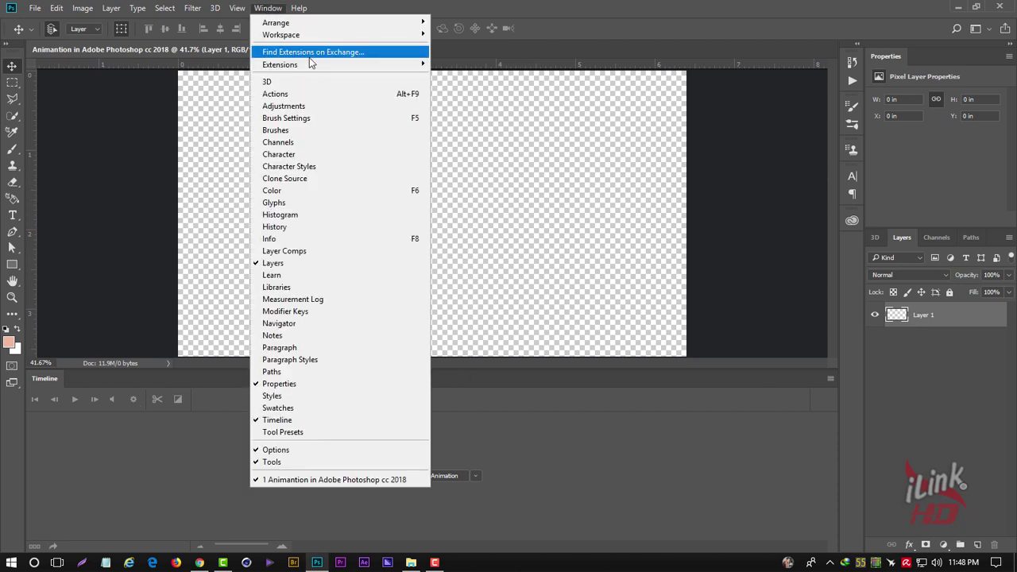
pyautogui.click(287, 420)
pyautogui.click(268, 8)
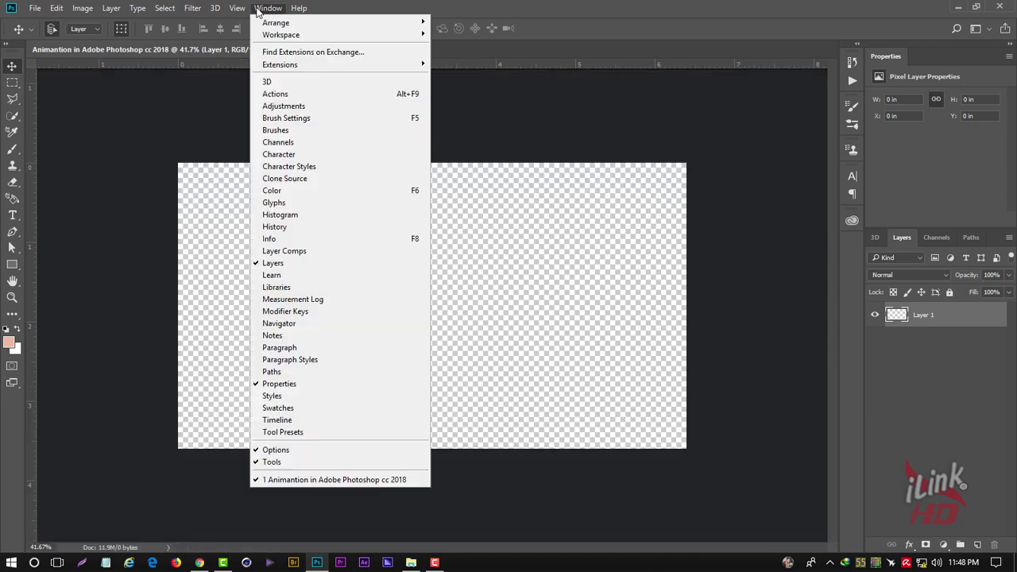
pyautogui.click(292, 421)
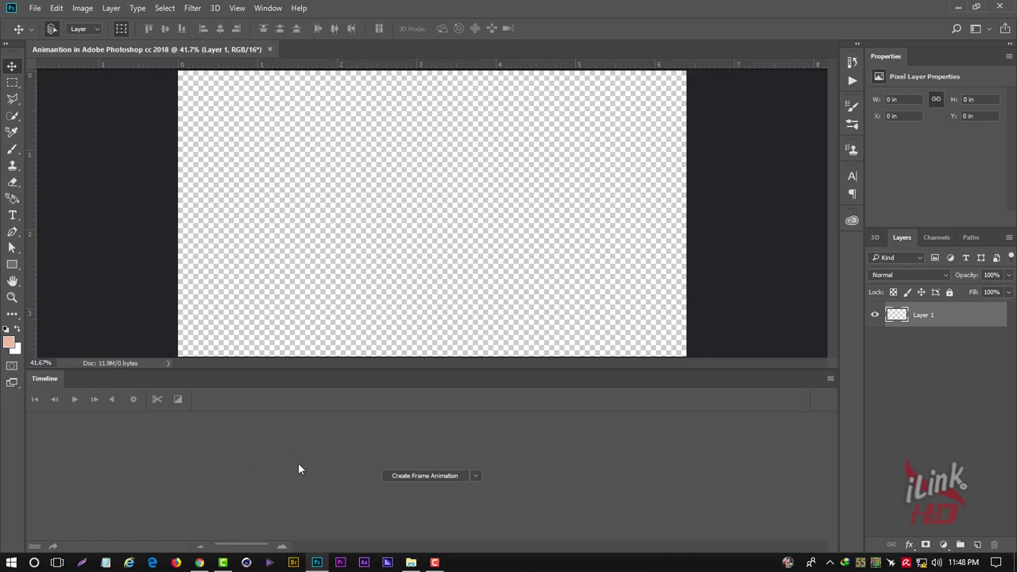
# Step: Create a frame animation and draw a rectangle in the canvas's upper left
pyautogui.click(424, 476)
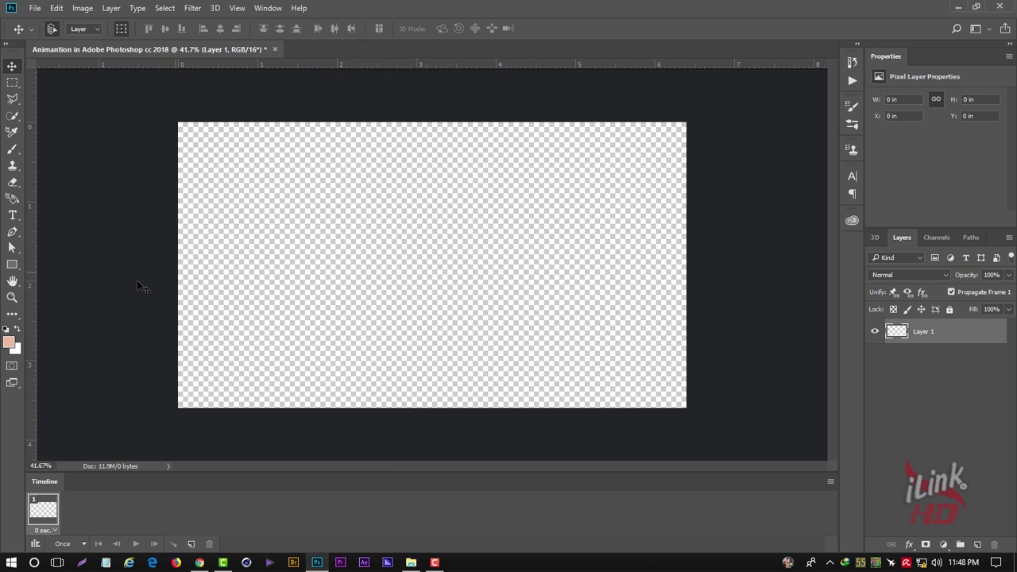
pyautogui.click(12, 265)
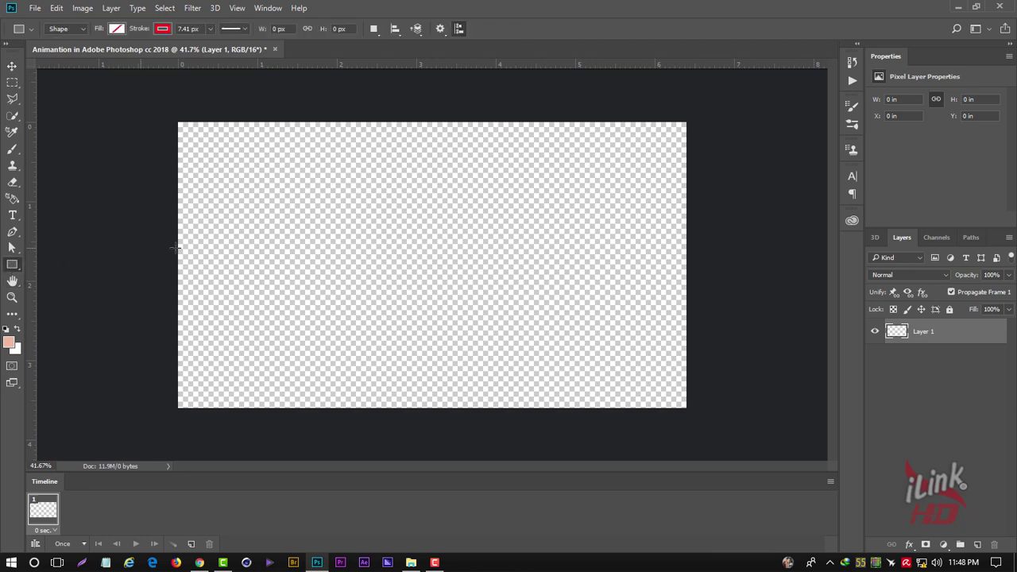
pyautogui.moveTo(230, 164); pyautogui.dragTo(467, 318)
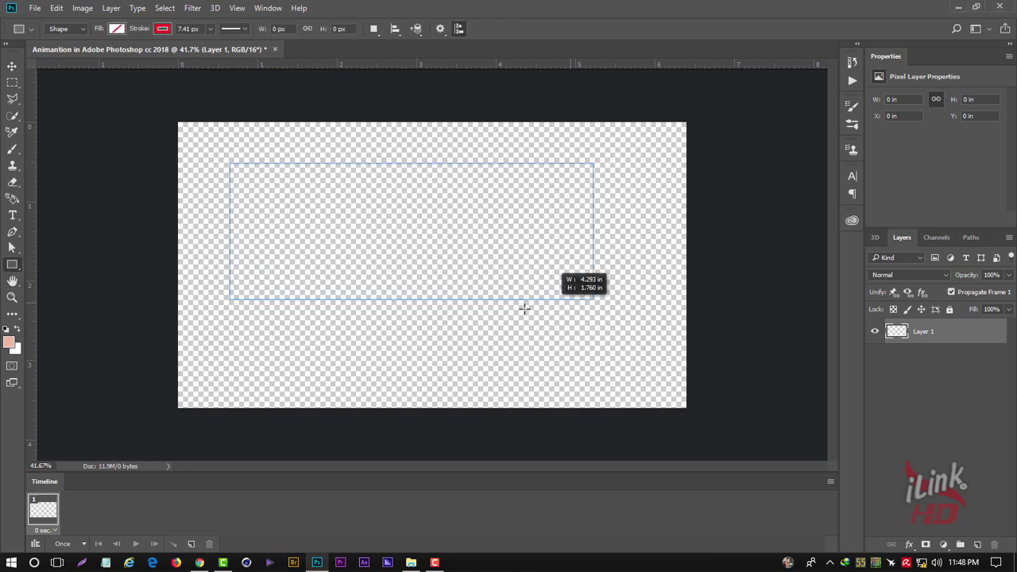
pyautogui.click(12, 66)
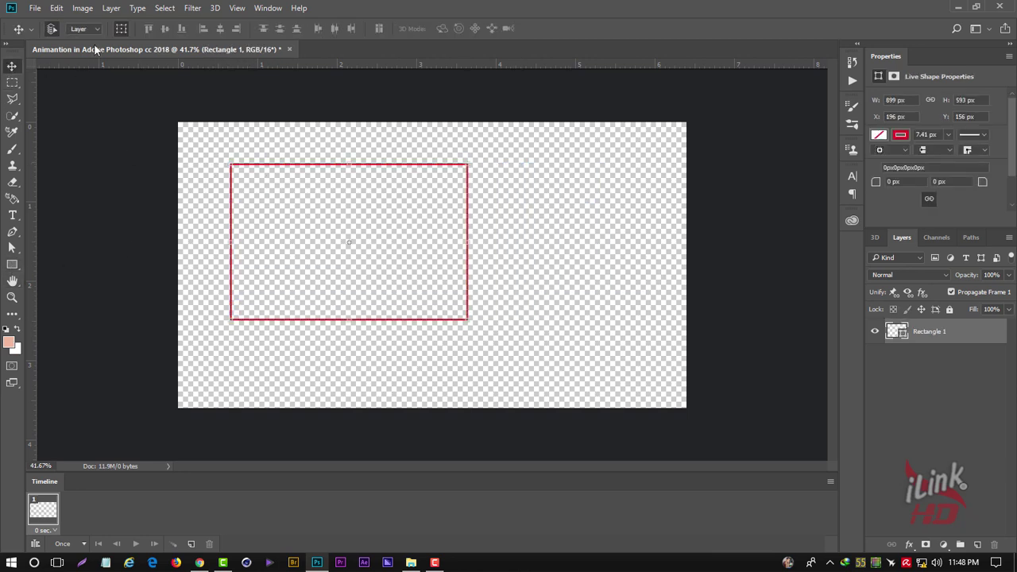
# Step: Give Rectangle 1 a red eb0606 stroke and open its Layer Style settings
pyautogui.doubleClick(902, 333)
pyautogui.click(739, 168)
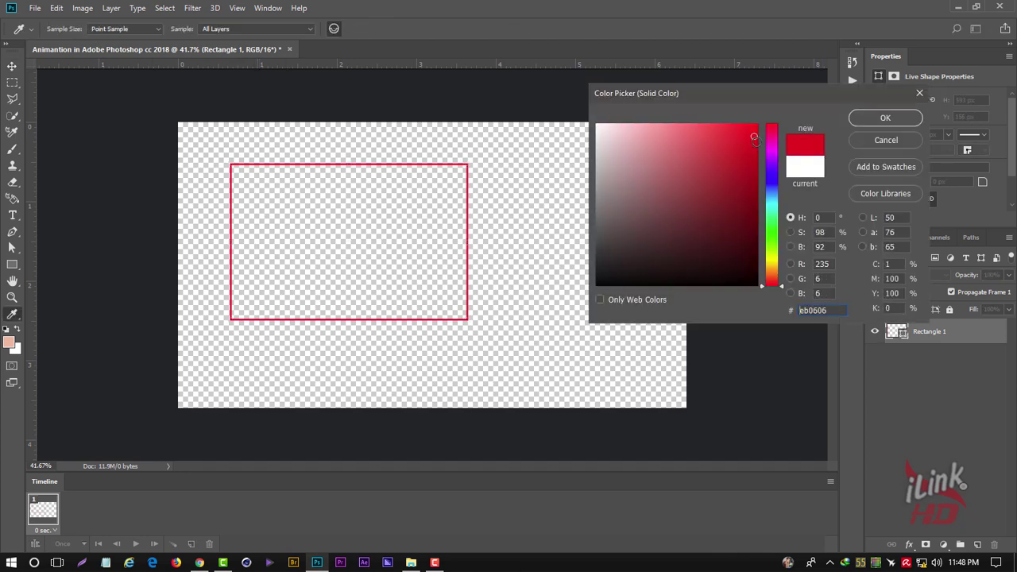
pyautogui.click(858, 119)
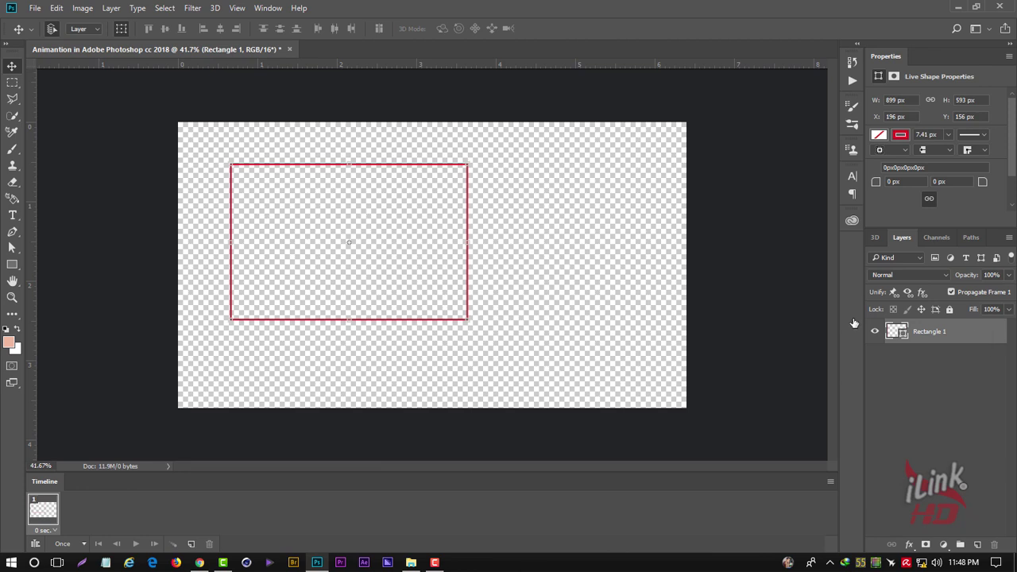
pyautogui.doubleClick(997, 337)
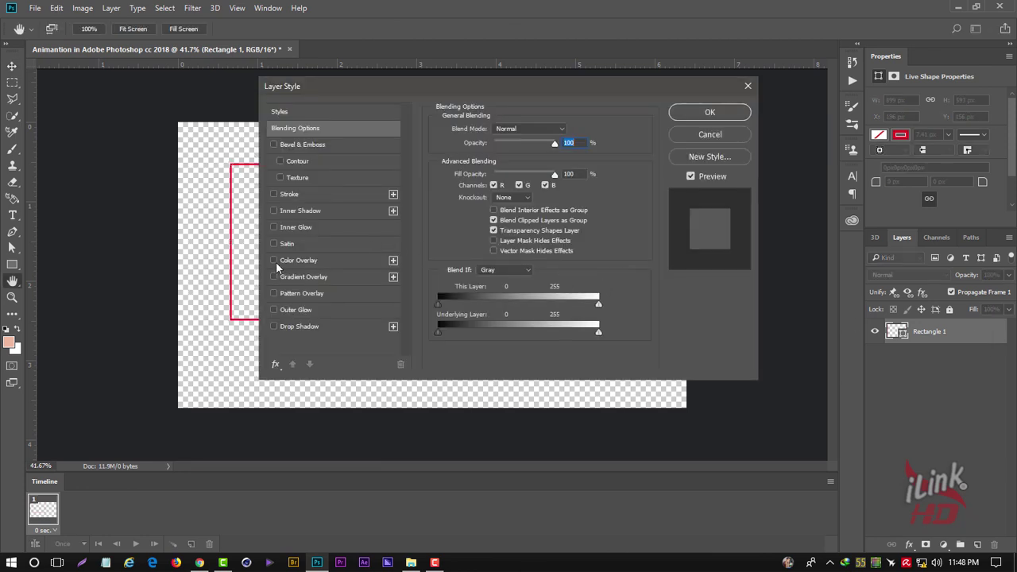
# Step: Toggle Color Overlay on and off, then cancel Layer Style without adding effects
pyautogui.click(274, 260)
pyautogui.click(274, 261)
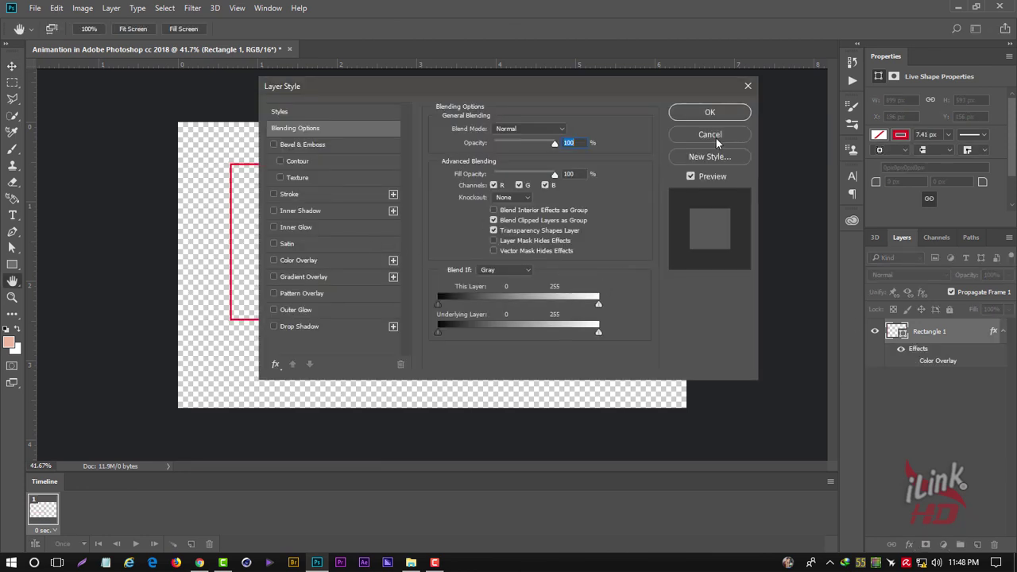
pyautogui.click(707, 136)
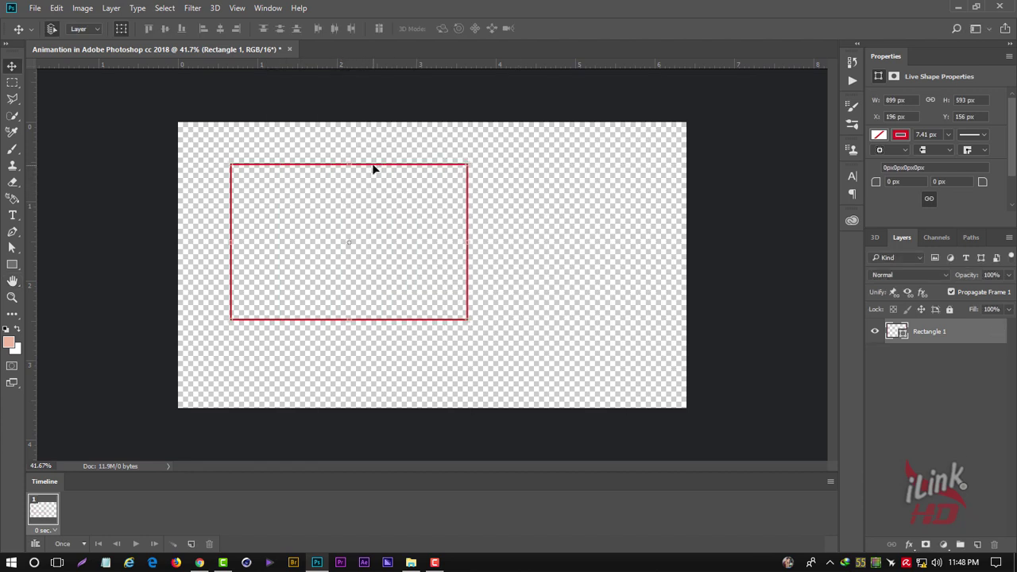
# Step: Move the rectangle near the canvas centre, at X 482 px, Y 185 px
pyautogui.moveTo(372, 166); pyautogui.dragTo(477, 175)
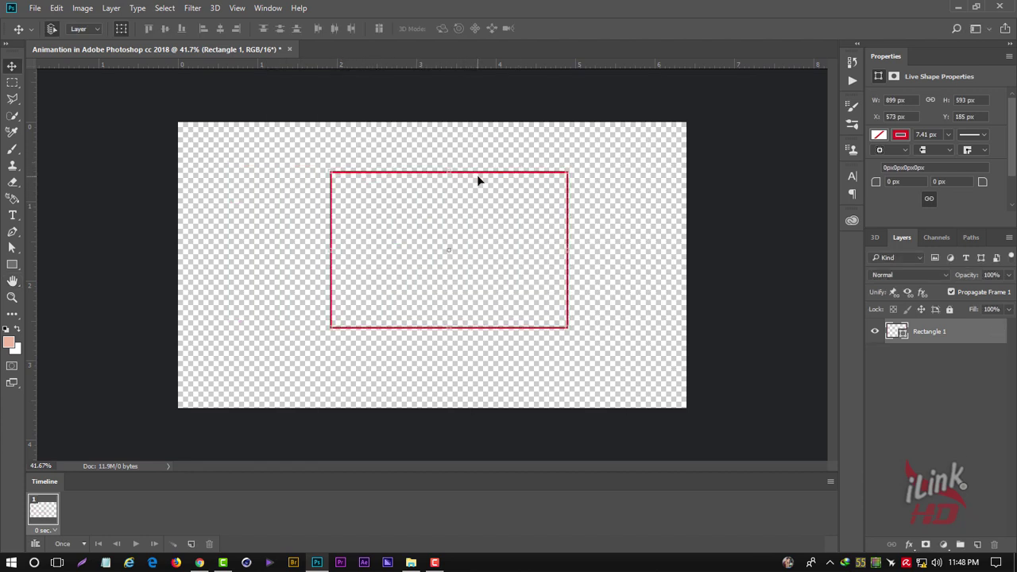
pyautogui.click(470, 176)
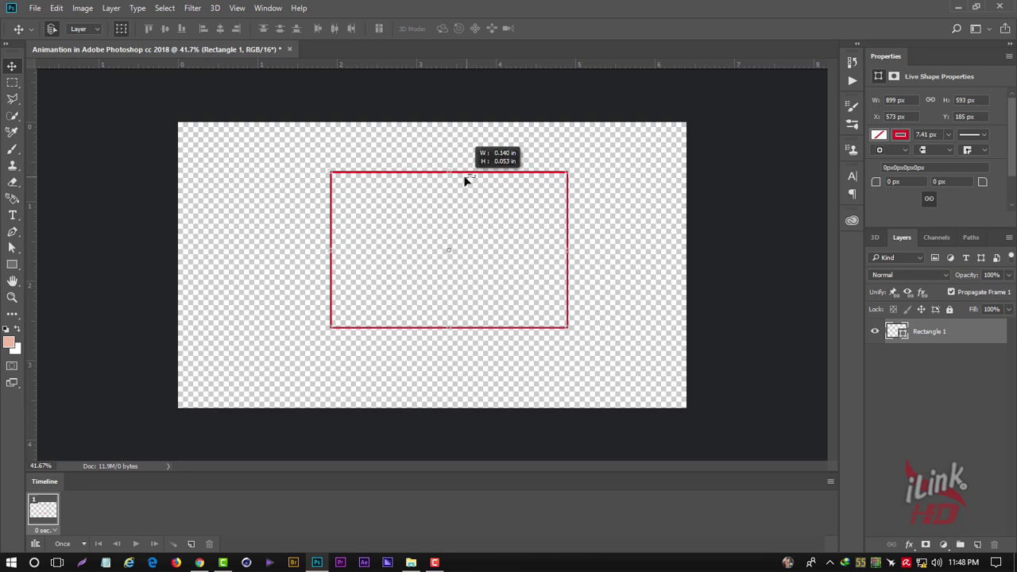
pyautogui.moveTo(473, 172); pyautogui.dragTo(449, 171)
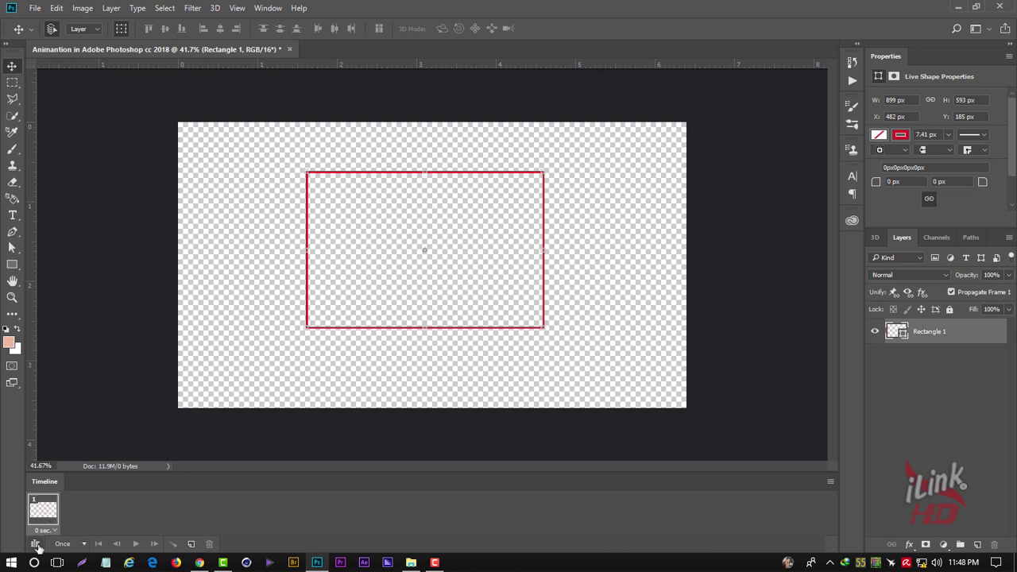
# Step: Convert to a video timeline and commit a Free Transform, keeping Rectangle 1 at 899 × 593 px
pyautogui.click(35, 543)
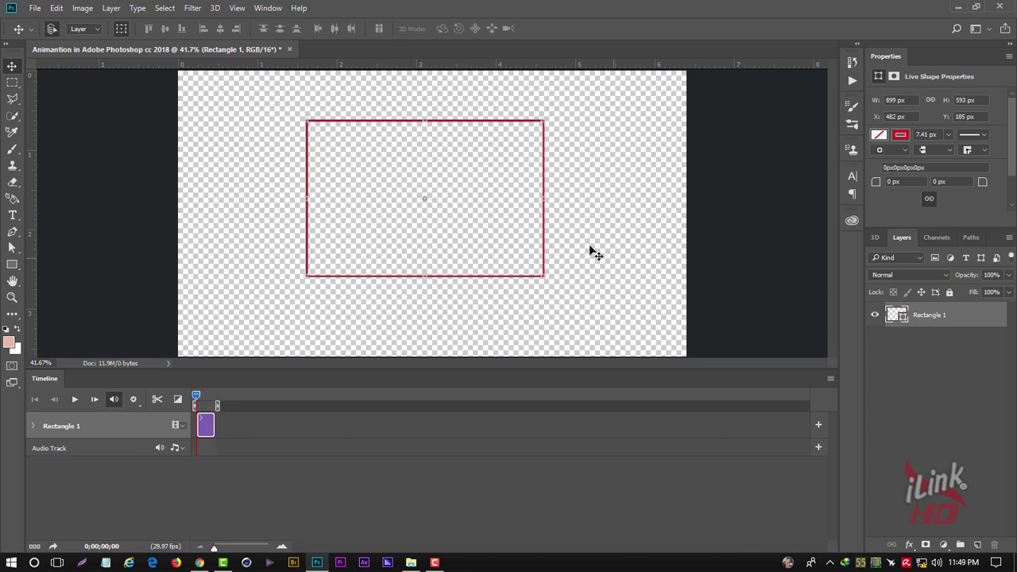
pyautogui.moveTo(473, 187); pyautogui.dragTo(588, 243)
pyautogui.hotkey('ctrl', 't')
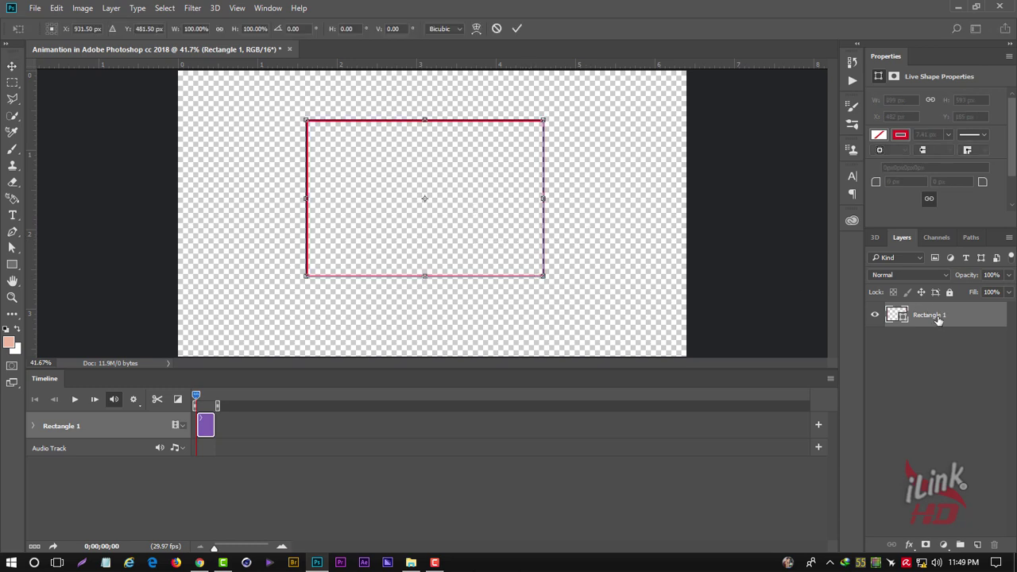
pyautogui.click(520, 29)
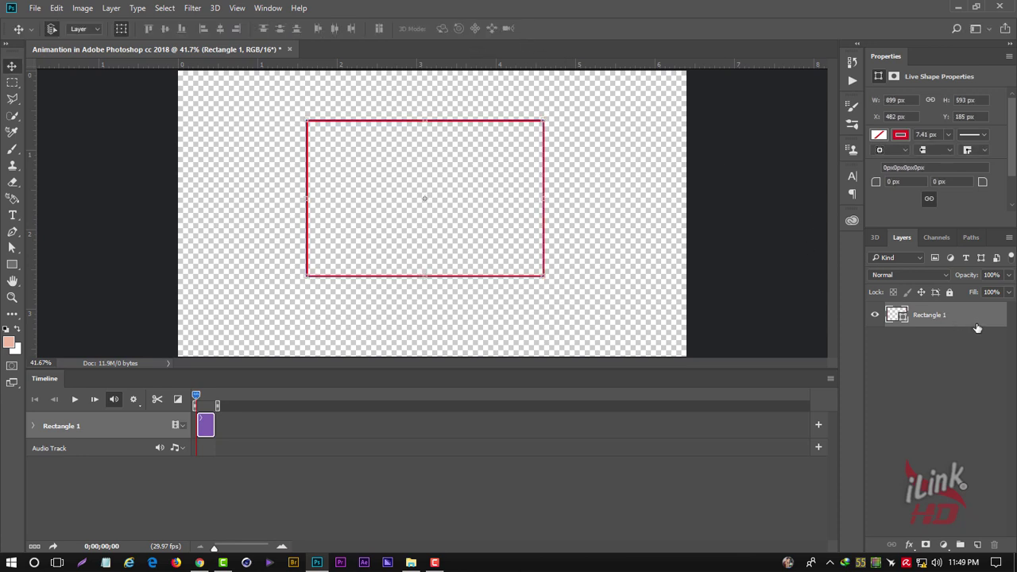
# Step: Duplicate Rectangle 1 and move its copy's clip later, stretched to about 00:30s. Shift the work-area start later
pyautogui.hotkey('ctrl', 'j')
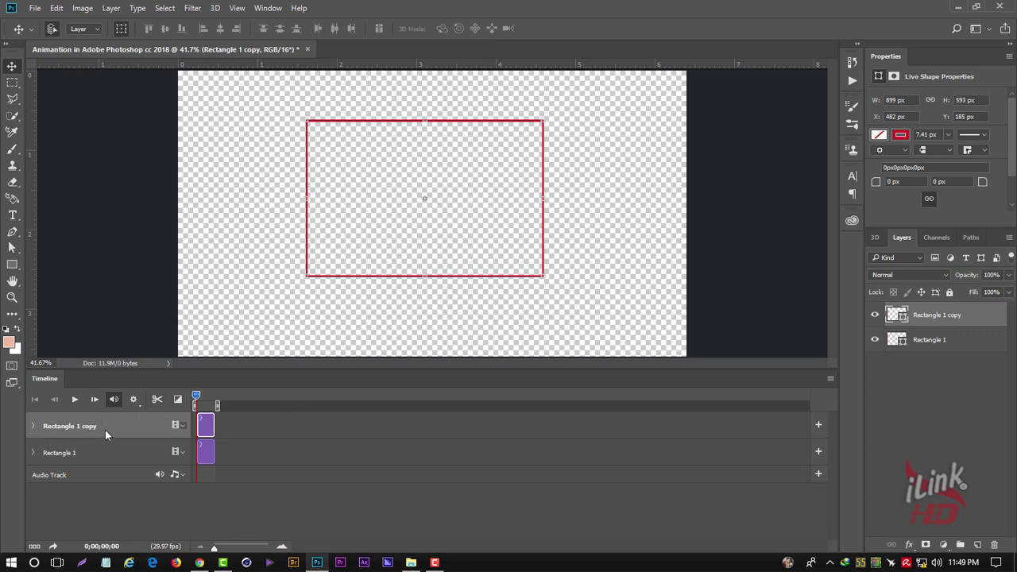
pyautogui.moveTo(198, 424); pyautogui.dragTo(216, 420)
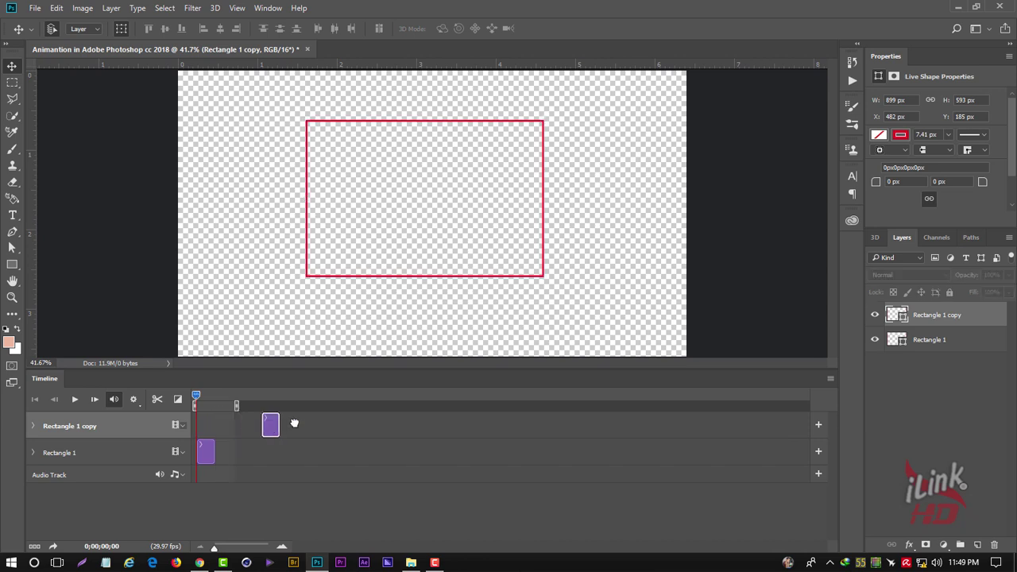
pyautogui.moveTo(216, 413); pyautogui.dragTo(315, 408)
pyautogui.moveTo(292, 425); pyautogui.dragTo(228, 424)
pyautogui.click(310, 424)
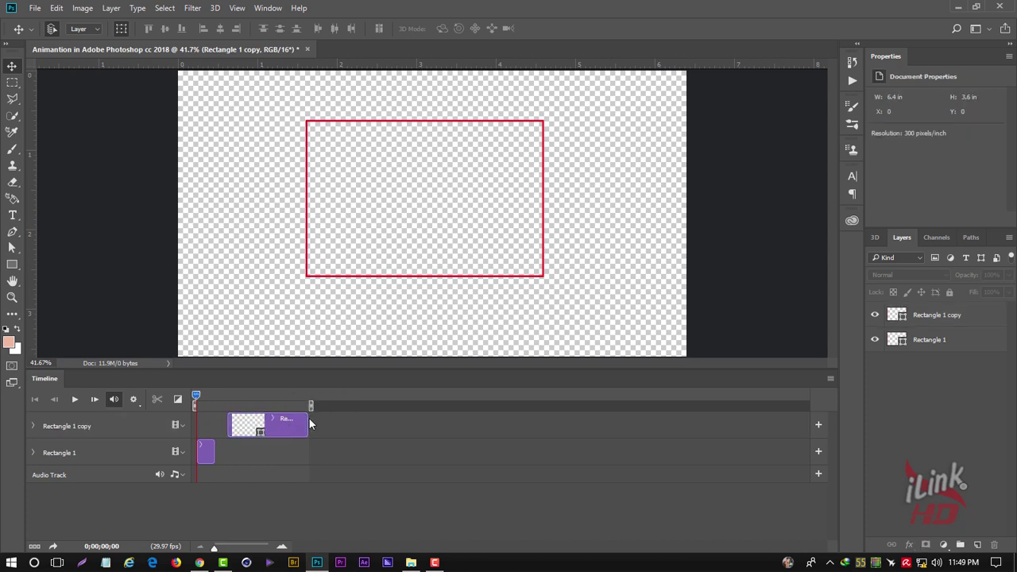
pyautogui.moveTo(308, 422); pyautogui.dragTo(358, 422)
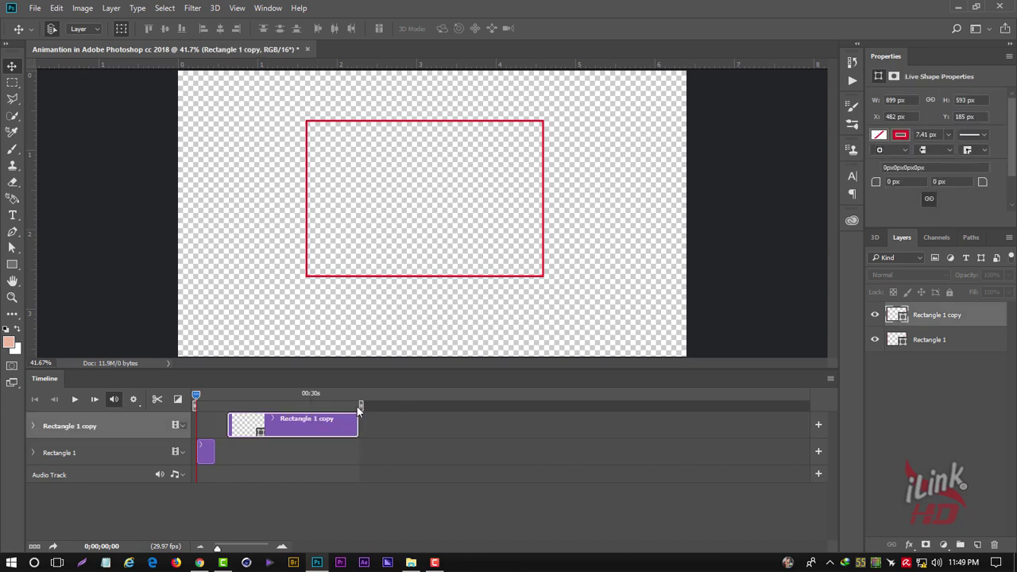
pyautogui.moveTo(195, 403); pyautogui.dragTo(225, 405)
# Step: Set the playhead to 0;00;08;05 and expand the Rectangle 1 copy track's properties
pyautogui.click(243, 391)
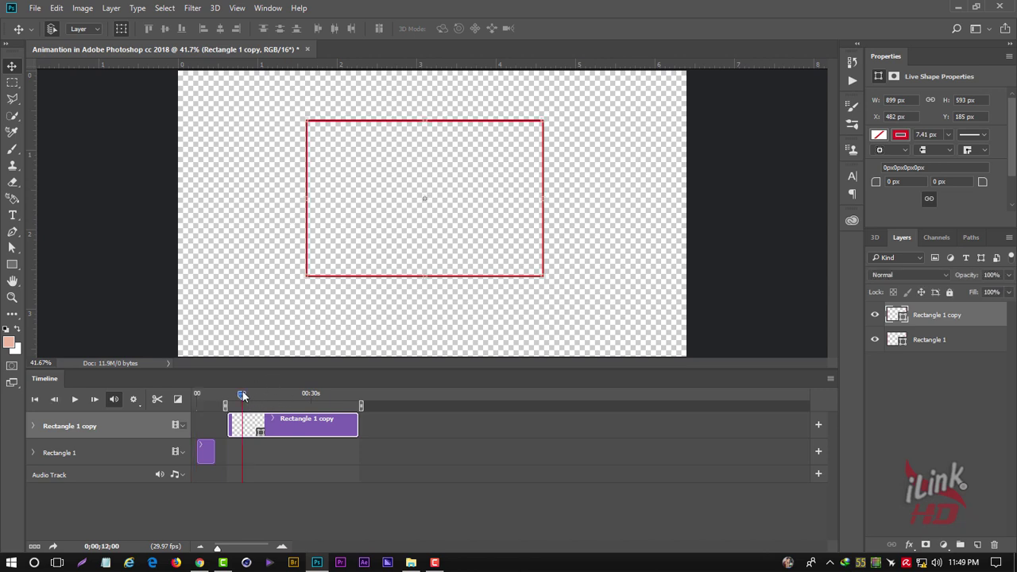
pyautogui.moveTo(243, 394); pyautogui.dragTo(228, 394)
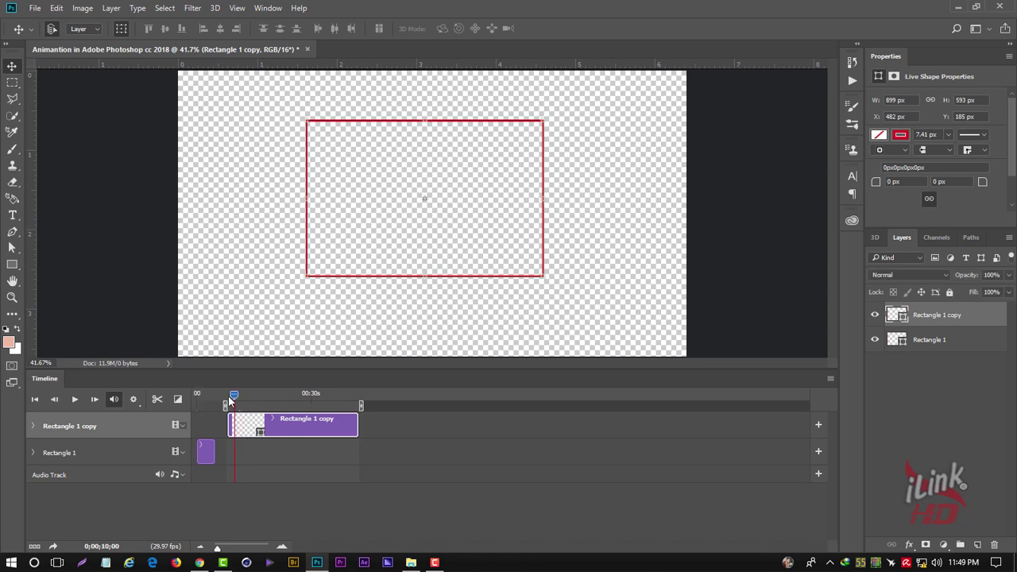
pyautogui.click(34, 427)
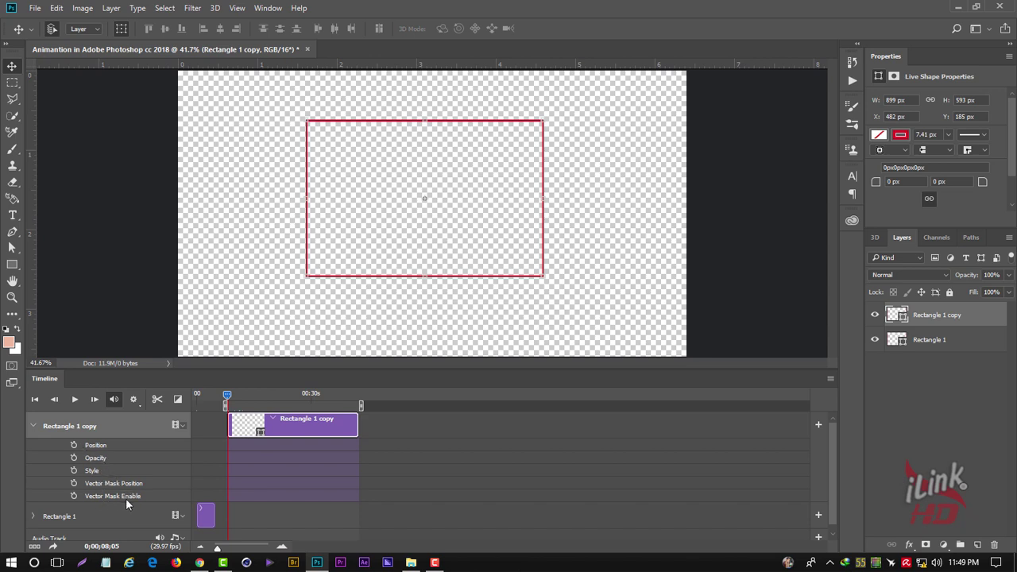
# Step: Add Position, Opacity, Style, Vector Mask Position and Enable keyframes, then go to 0;00;14;10
pyautogui.click(74, 445)
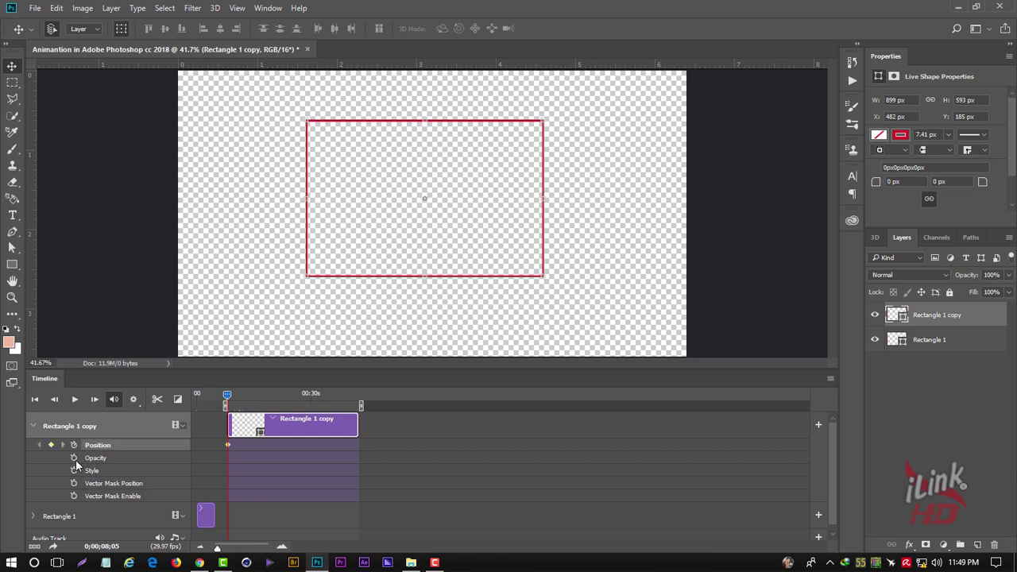
pyautogui.click(74, 458)
pyautogui.click(73, 470)
pyautogui.click(74, 483)
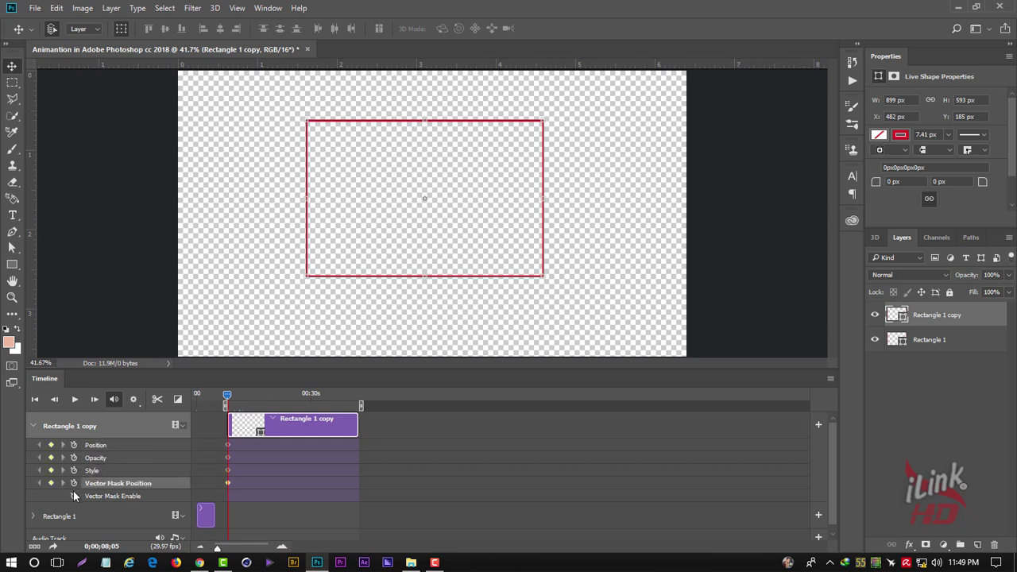
pyautogui.click(74, 496)
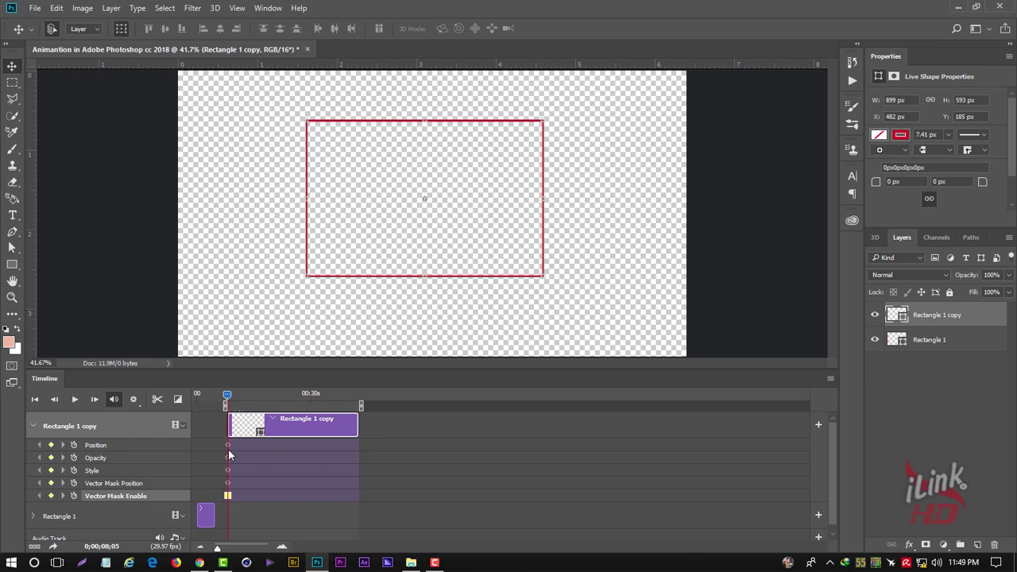
pyautogui.moveTo(229, 395); pyautogui.dragTo(250, 394)
pyautogui.click(384, 226)
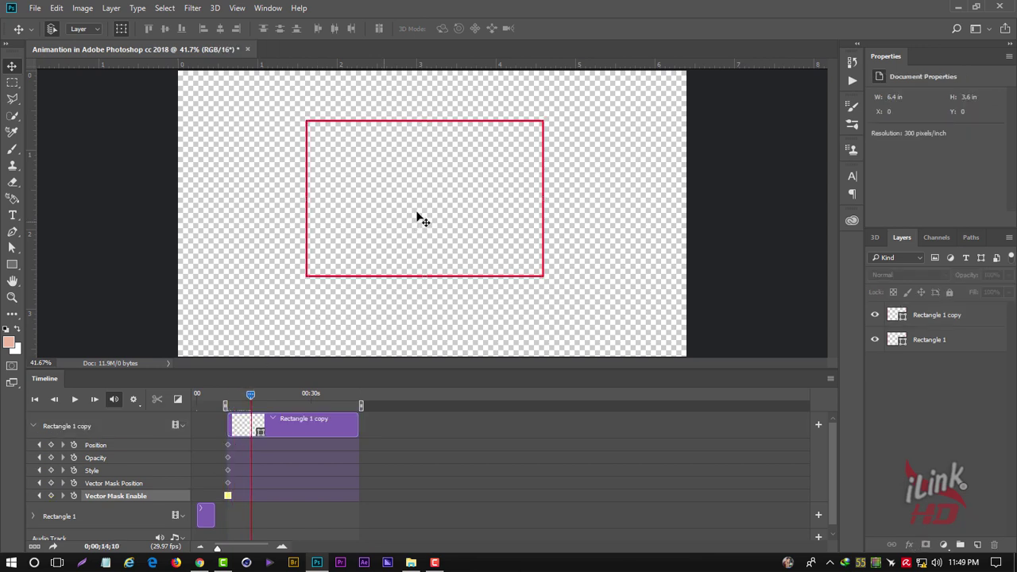
# Step: Move Rectangle 1 copy down-left to record Position keyframes, then preview the animation
pyautogui.moveTo(419, 218)
pyautogui.mouseDown()
pyautogui.moveTo(390, 240)
pyautogui.moveTo(312, 142)
pyautogui.mouseUp()
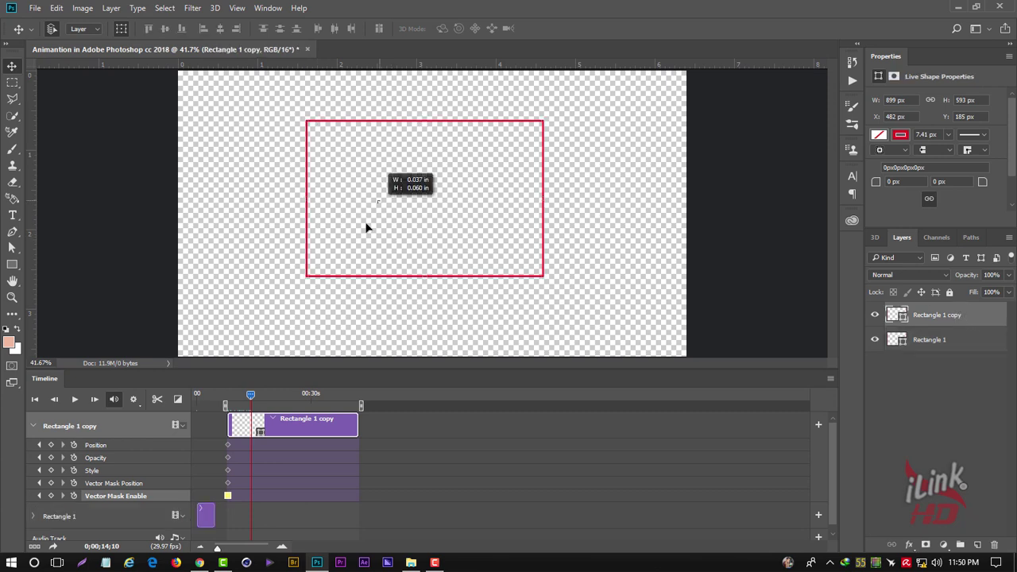
pyautogui.click(961, 317)
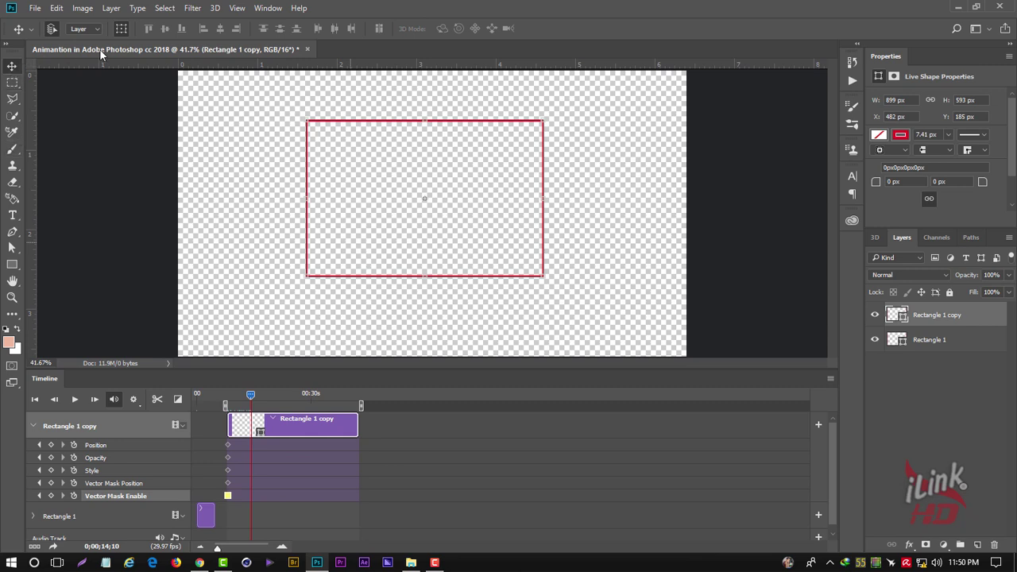
pyautogui.moveTo(326, 124); pyautogui.dragTo(238, 192)
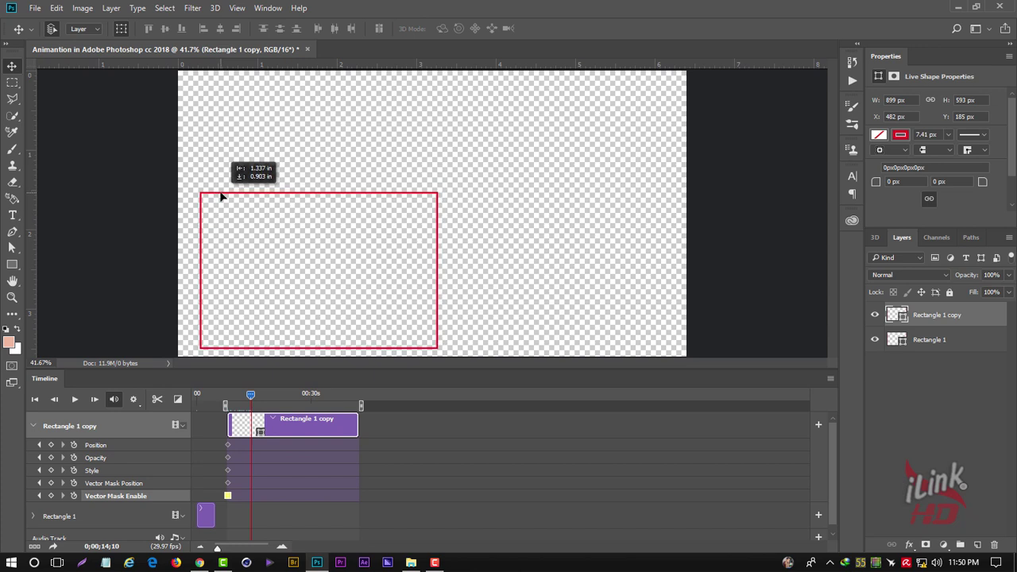
pyautogui.moveTo(238, 192); pyautogui.dragTo(222, 194)
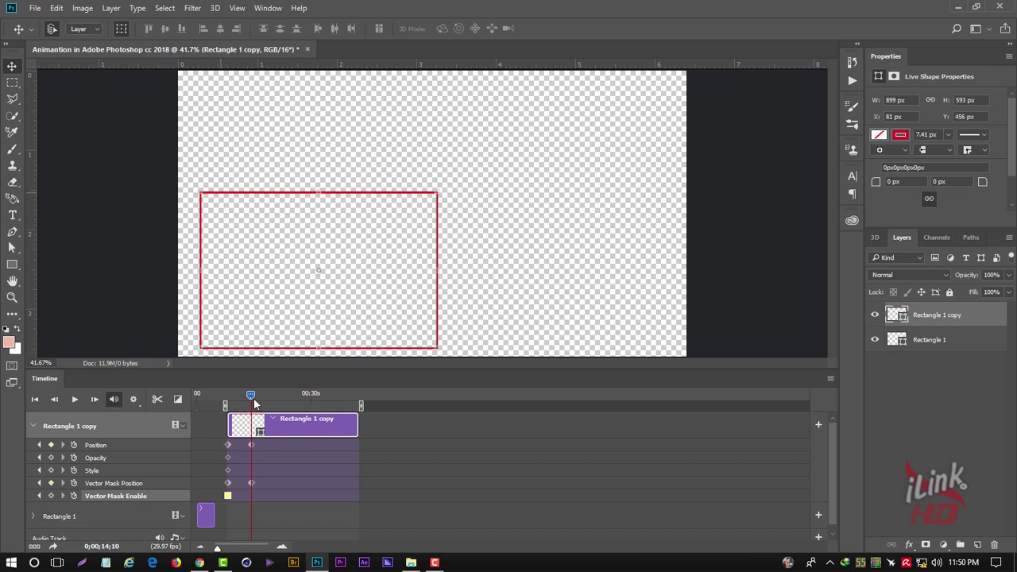
pyautogui.moveTo(251, 395); pyautogui.dragTo(228, 394)
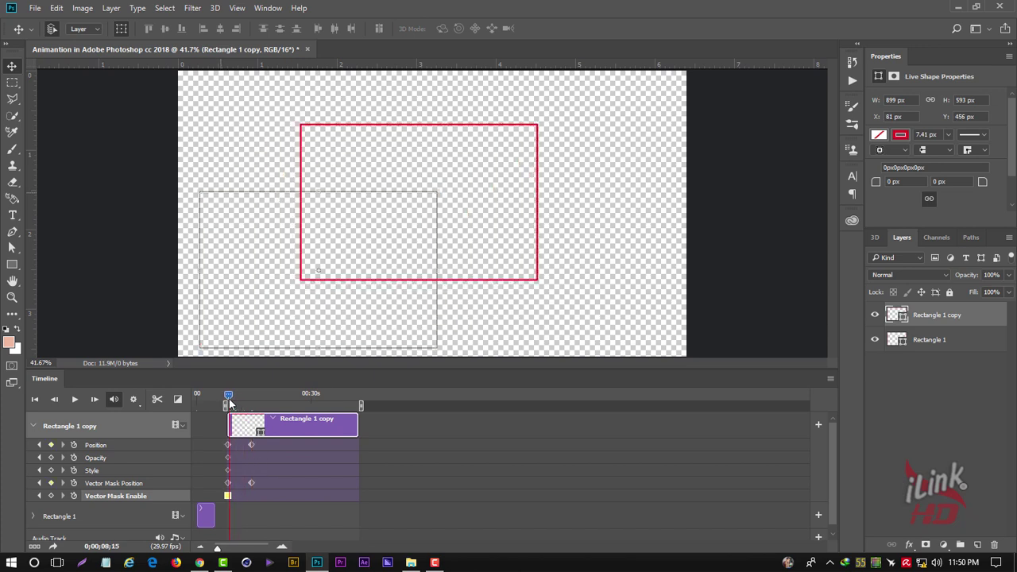
pyautogui.click(74, 398)
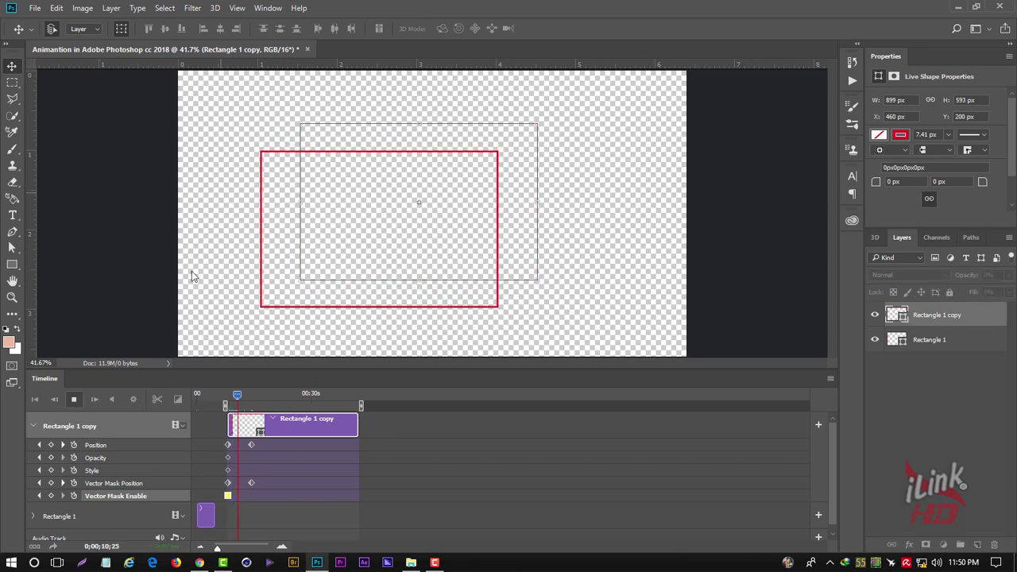
pyautogui.click(77, 399)
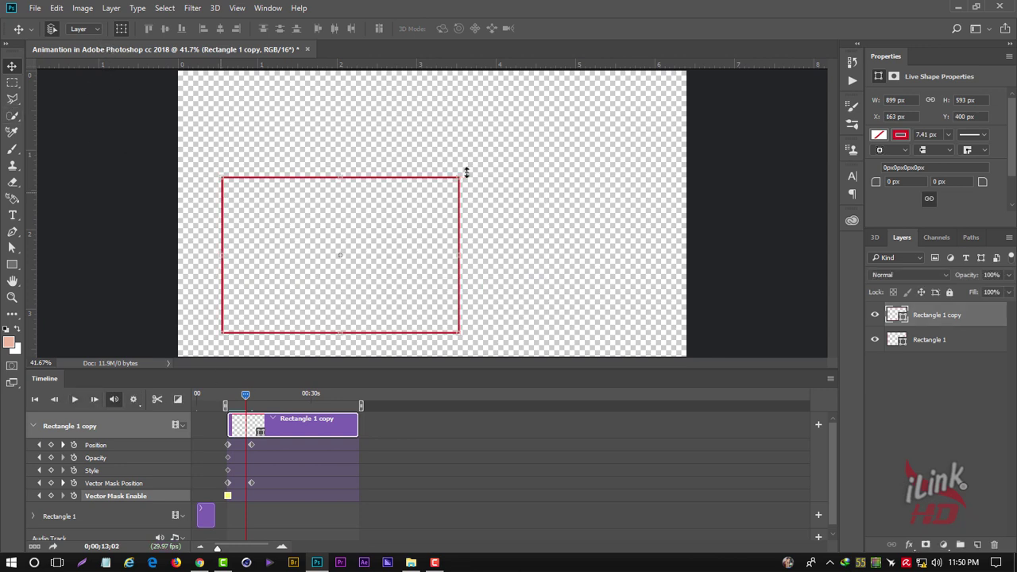
# Step: Rotate the rectangle about −13° and shrink it slightly, then return to the start
pyautogui.hotkey('ctrl', 't')
pyautogui.moveTo(472, 173)
pyautogui.mouseDown()
pyautogui.moveTo(441, 153)
pyautogui.moveTo(399, 175)
pyautogui.mouseUp()
pyautogui.moveTo(369, 226); pyautogui.dragTo(372, 216)
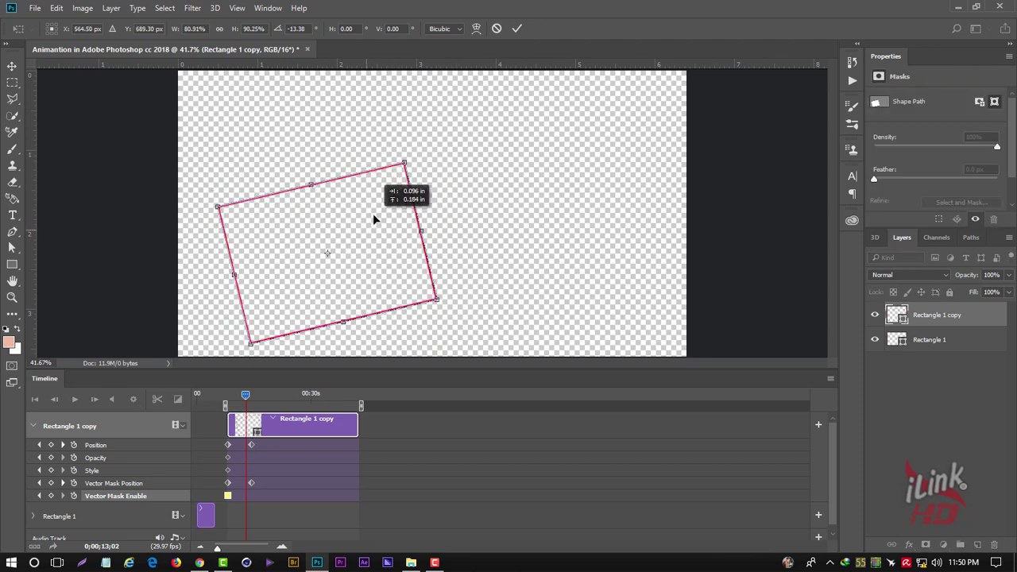
pyautogui.click(517, 29)
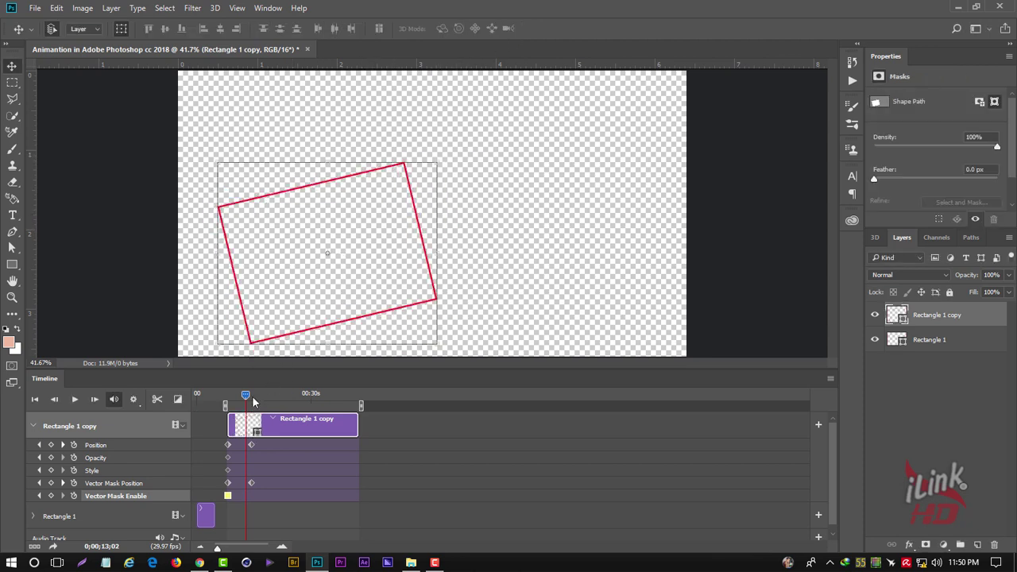
pyautogui.moveTo(252, 401); pyautogui.dragTo(225, 401)
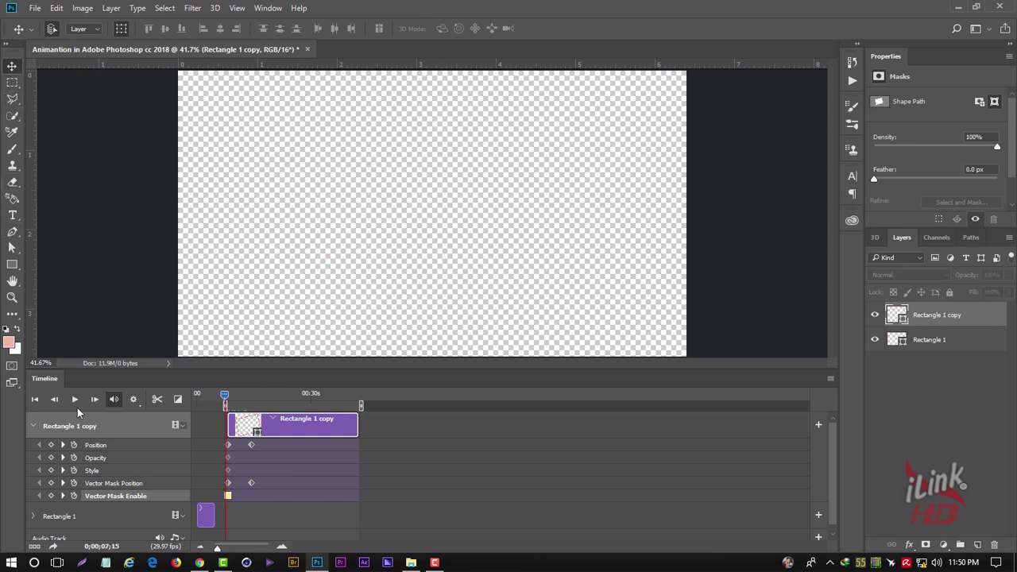
pyautogui.click(74, 398)
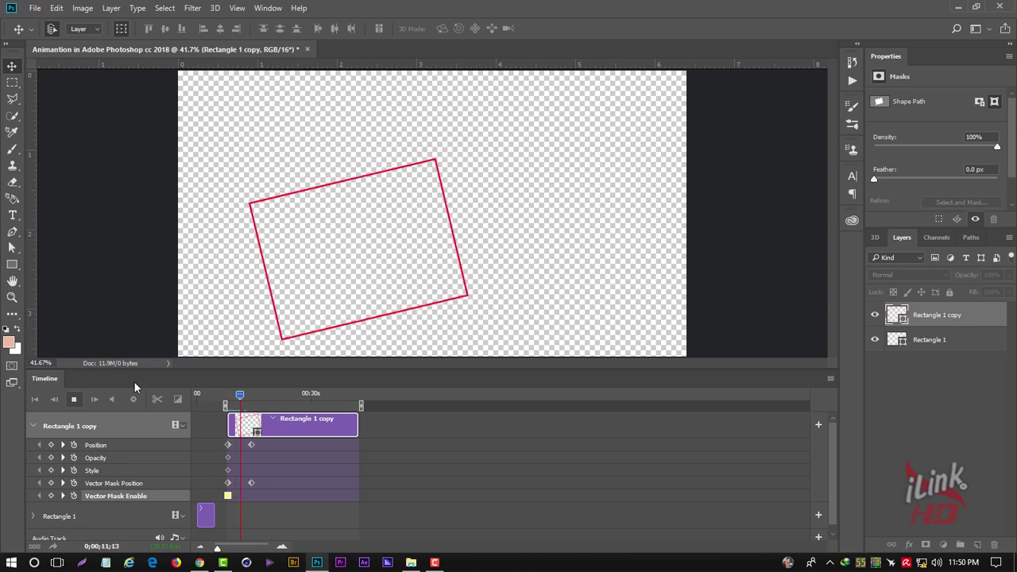
pyautogui.click(73, 399)
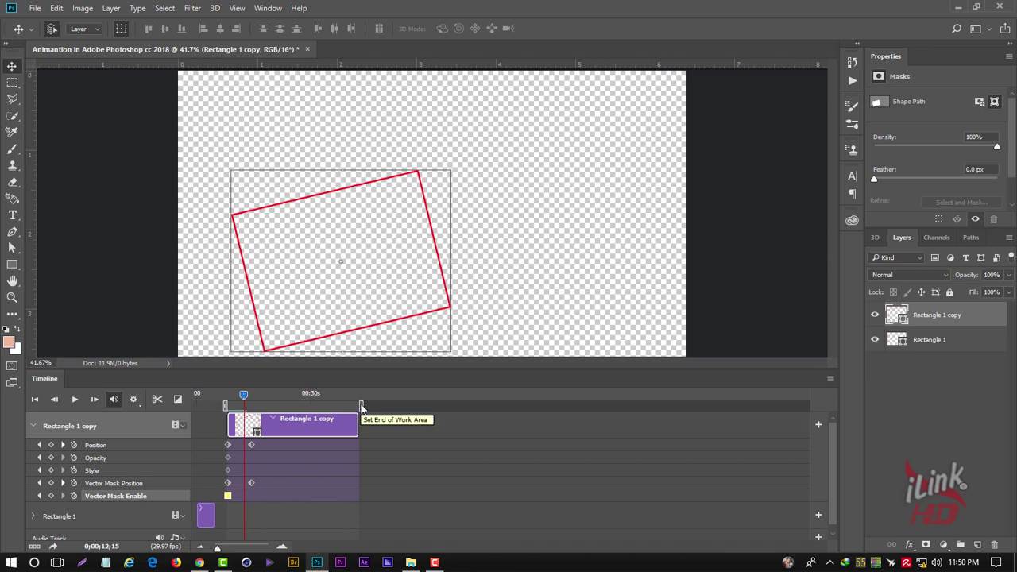
# Step: End the work area just past the keyframes, deselect the layer and nudge the playhead
pyautogui.moveTo(360, 408)
pyautogui.mouseDown()
pyautogui.moveTo(293, 406)
pyautogui.moveTo(265, 418)
pyautogui.moveTo(240, 395)
pyautogui.mouseUp()
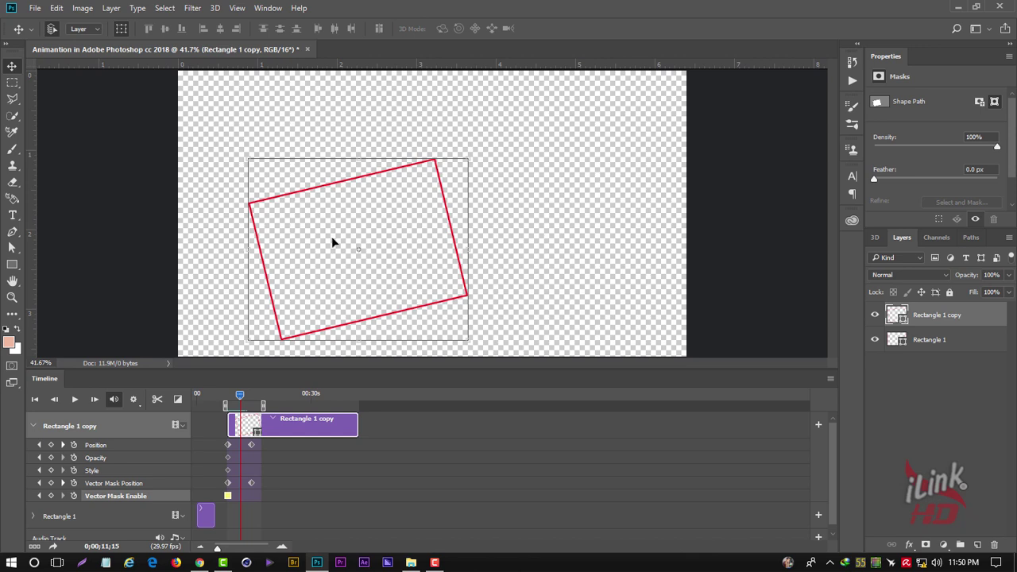
pyautogui.click(516, 186)
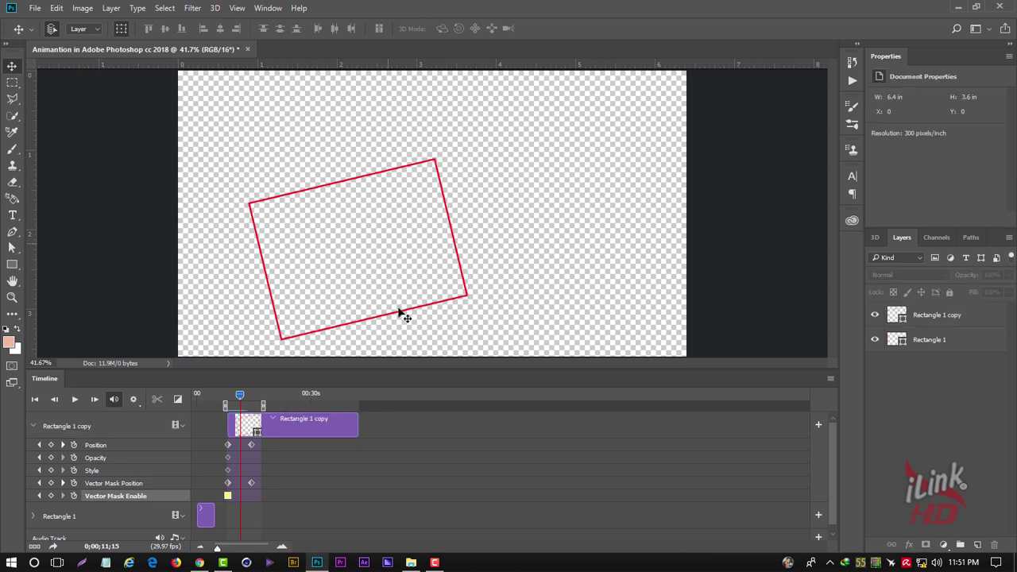
pyautogui.moveTo(240, 397); pyautogui.dragTo(243, 397)
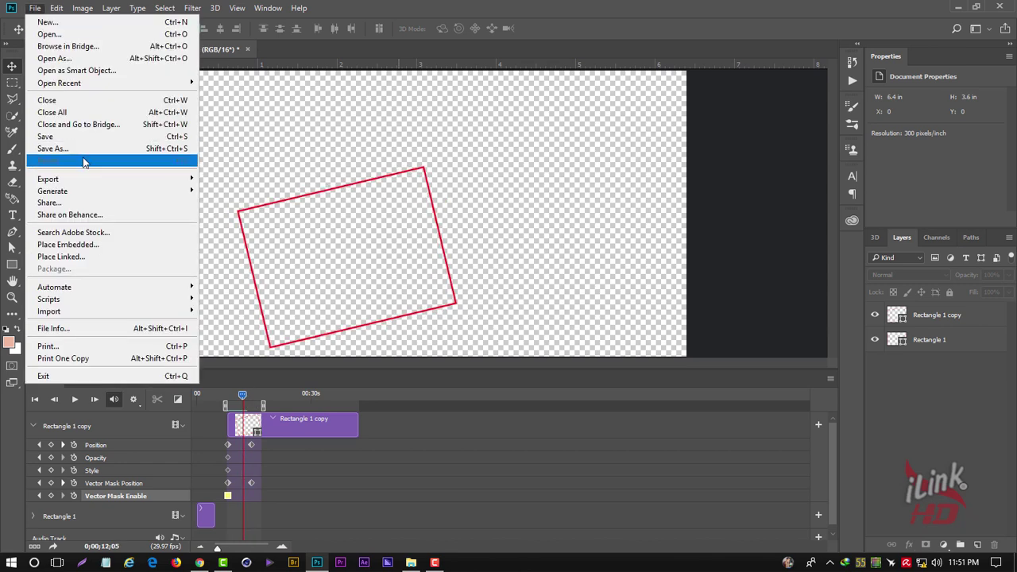
pyautogui.moveTo(48, 179)
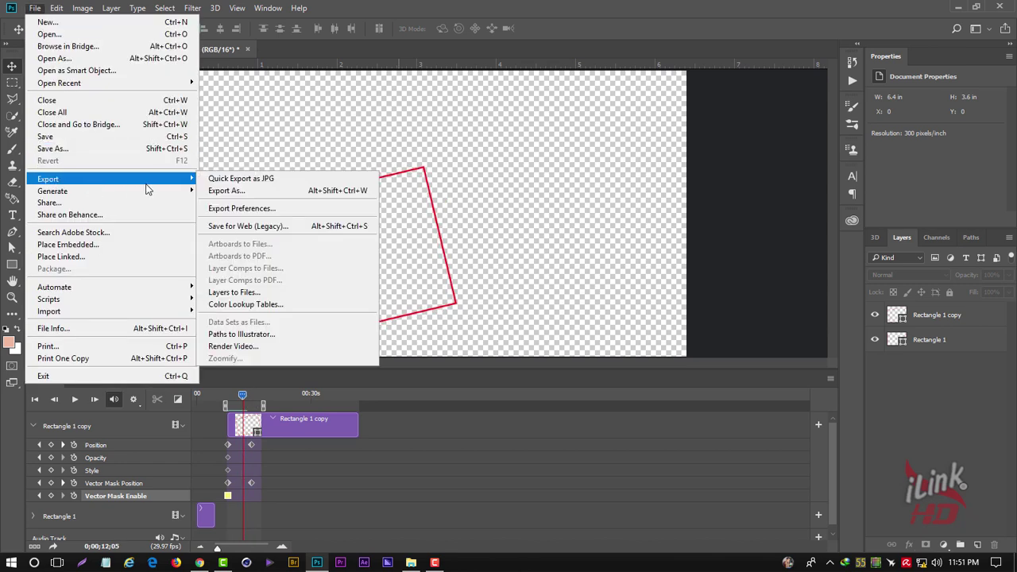
# Step: Open Render Video for a QuickTime .mov and choose Pictures as the output folder
pyautogui.click(264, 350)
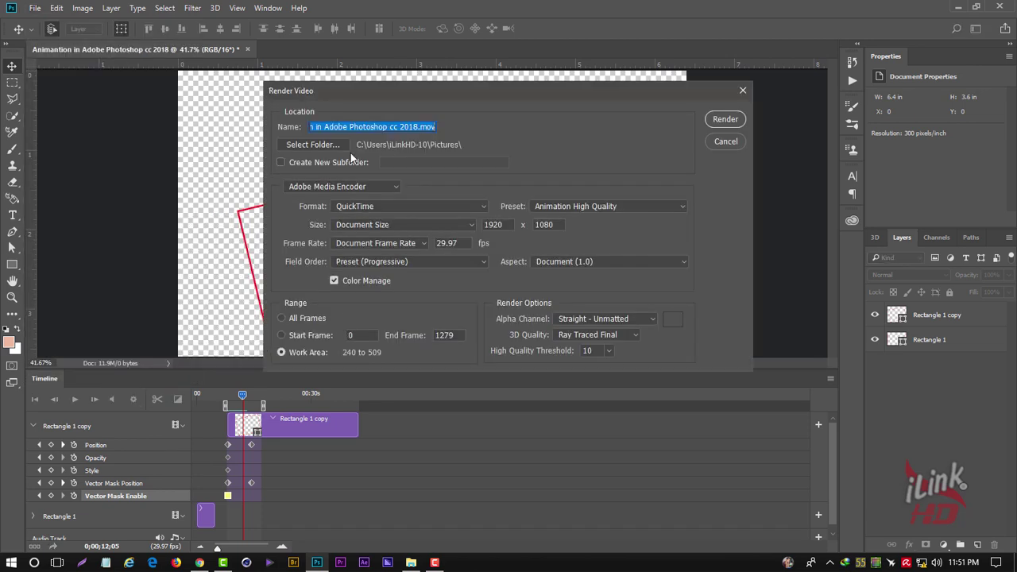
pyautogui.click(341, 148)
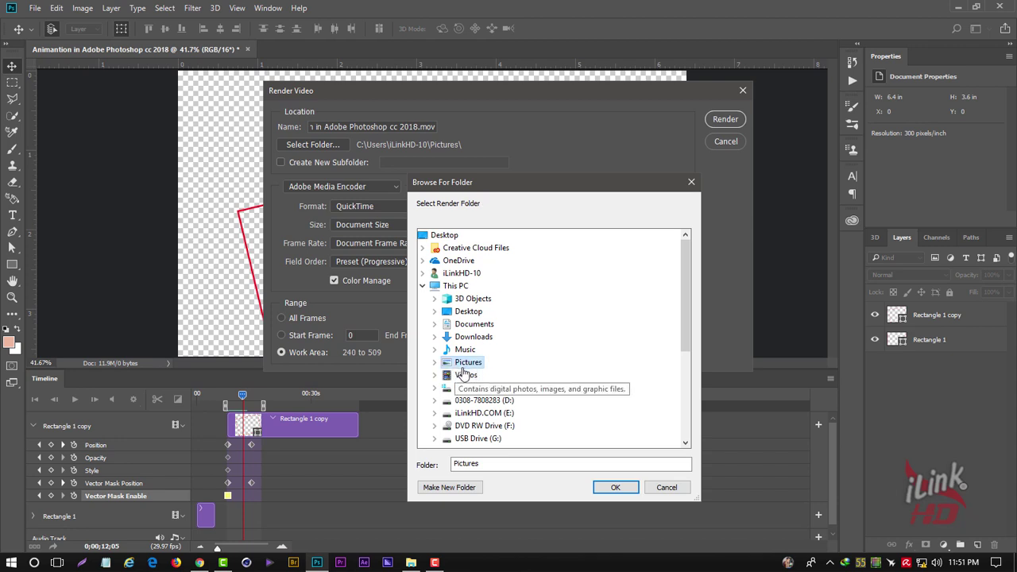
pyautogui.click(605, 489)
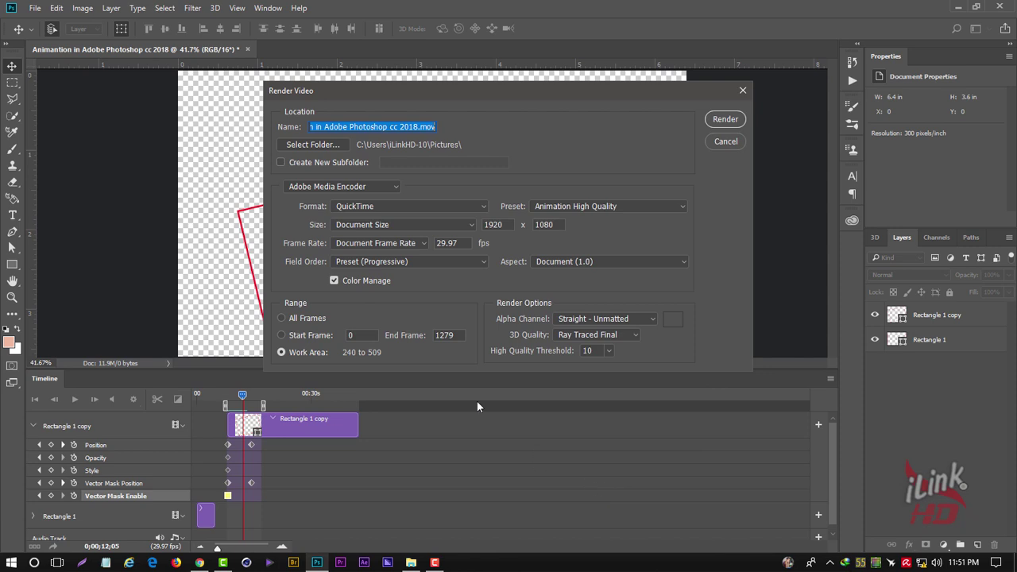
pyautogui.click(319, 186)
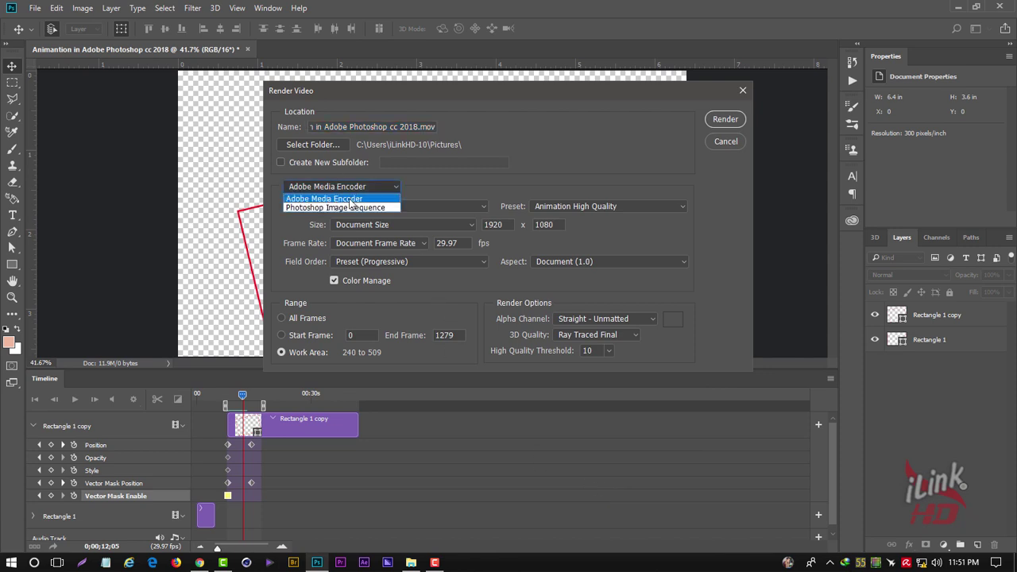
pyautogui.click(362, 199)
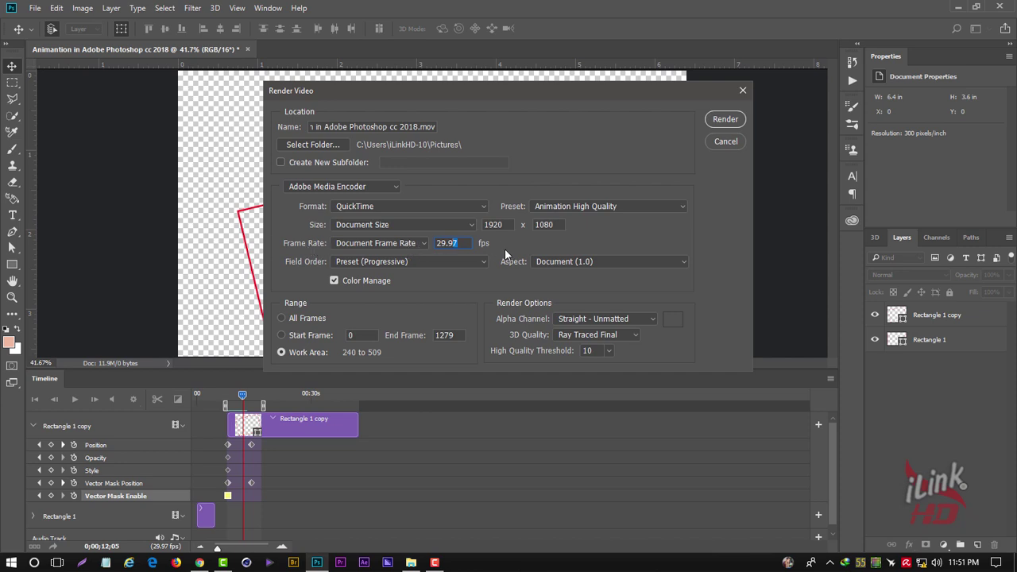
pyautogui.click(559, 261)
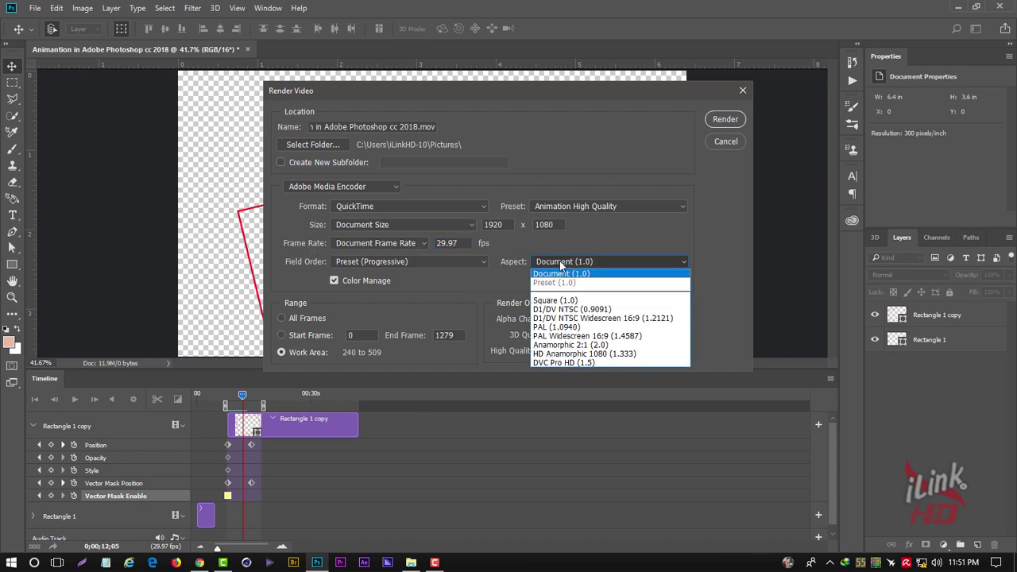
pyautogui.click(559, 260)
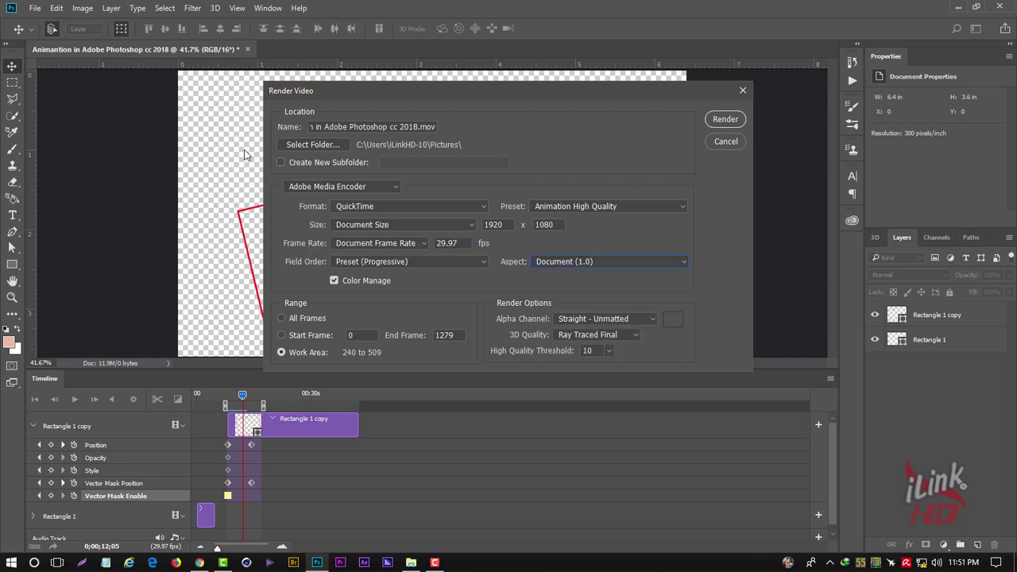
pyautogui.moveTo(509, 228); pyautogui.dragTo(473, 227)
pyautogui.click(243, 399)
pyautogui.click(608, 318)
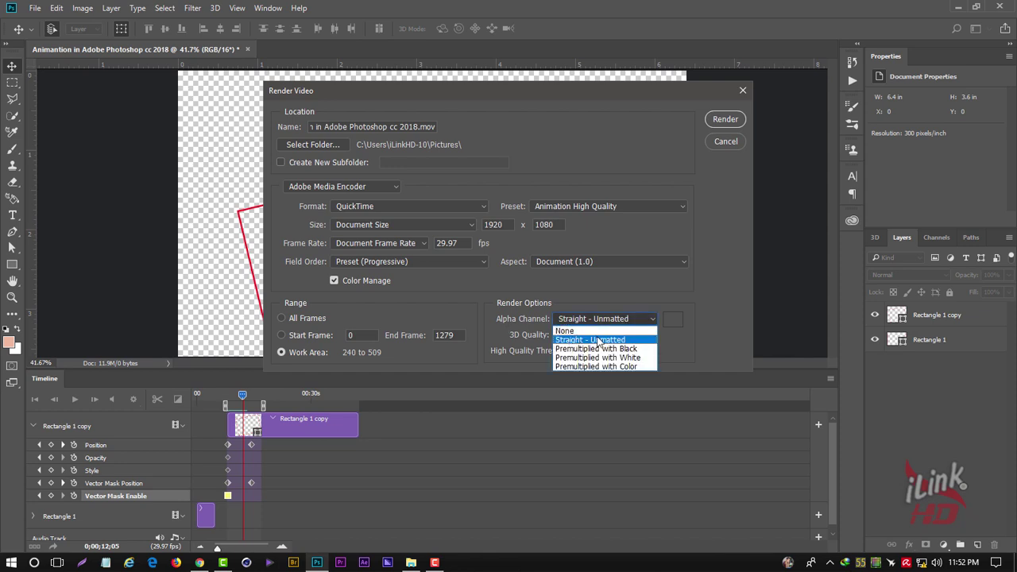
pyautogui.click(598, 340)
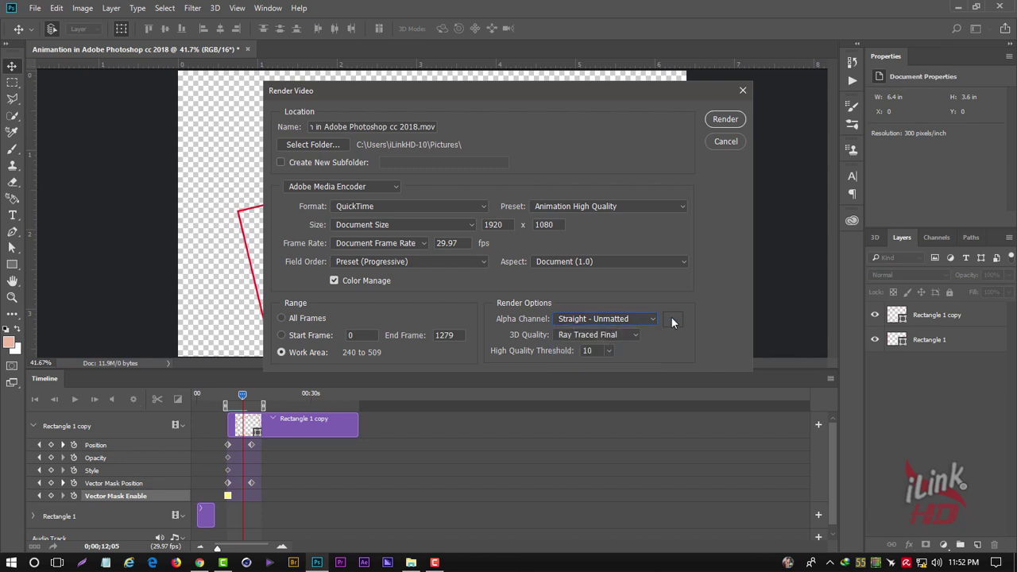
pyautogui.click(626, 334)
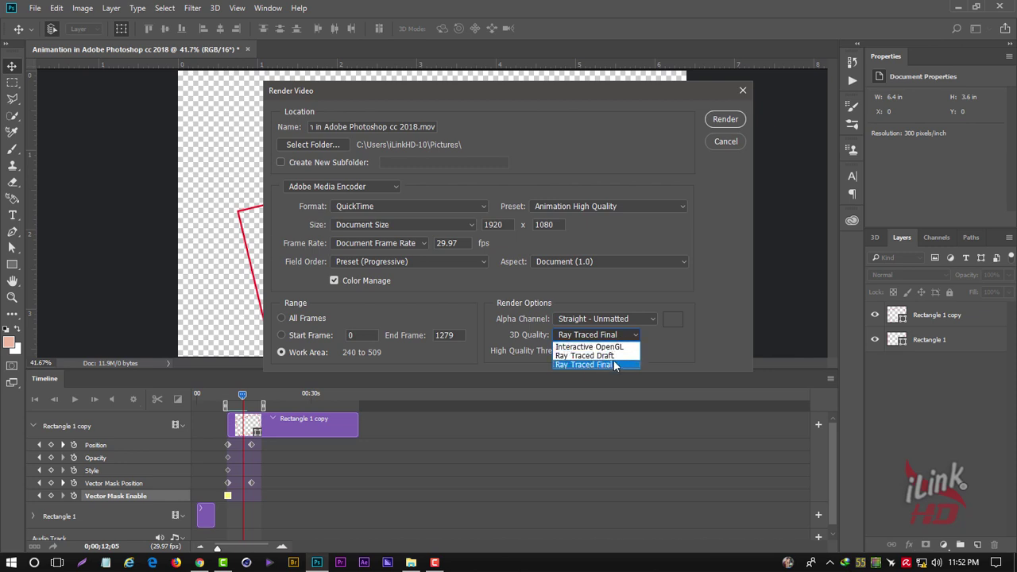
pyautogui.click(614, 364)
pyautogui.click(609, 351)
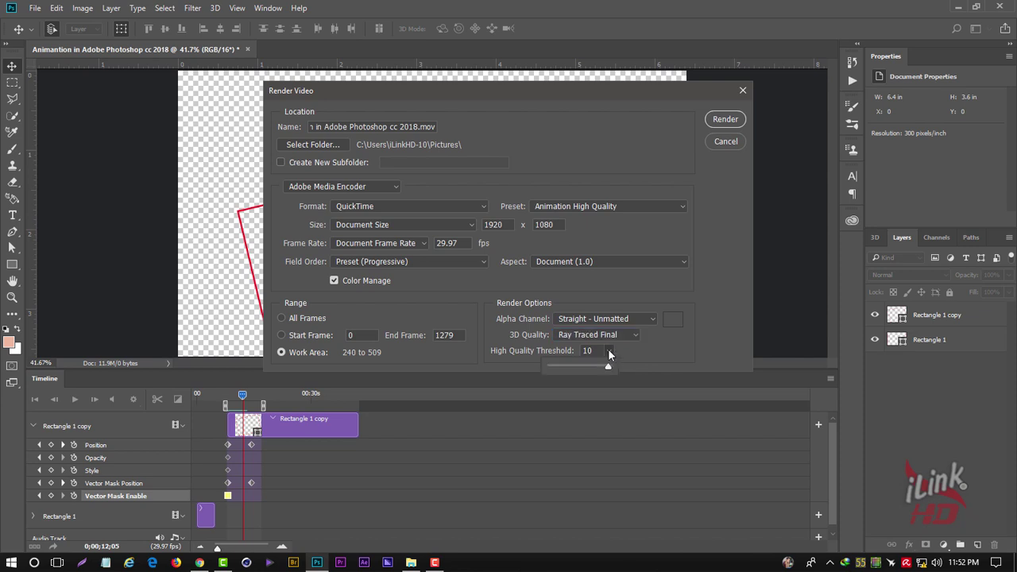
pyautogui.click(653, 352)
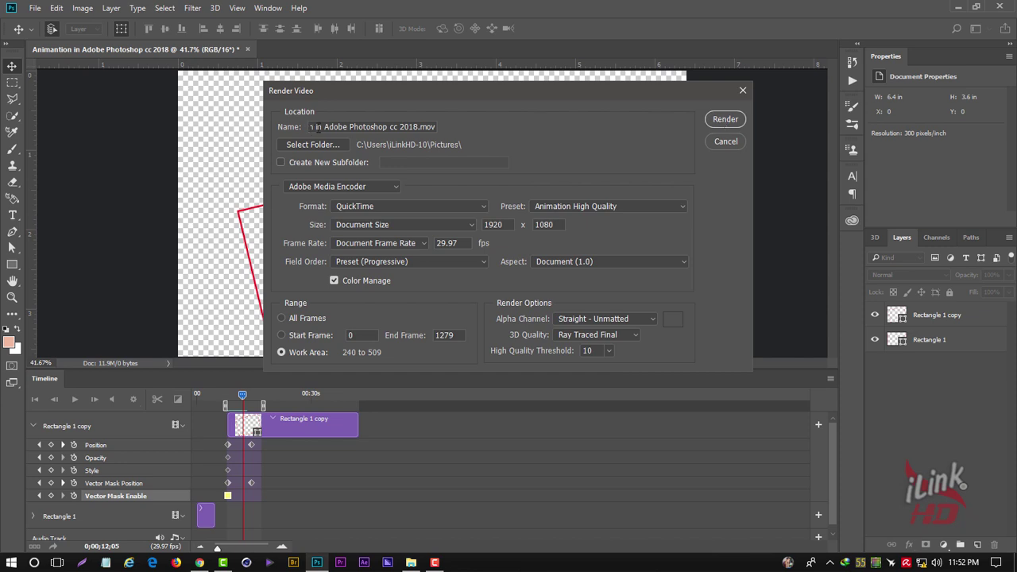
pyautogui.click(471, 128)
pyautogui.moveTo(429, 130); pyautogui.dragTo(216, 132)
# Step: Render the animation to video and move the Exporting Video progress window aside
pyautogui.click(725, 123)
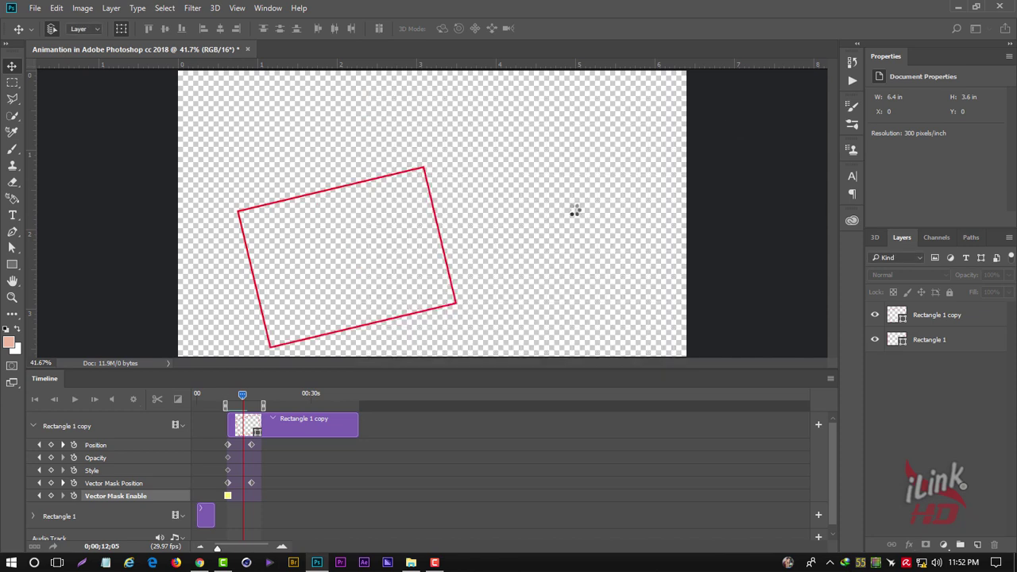
pyautogui.moveTo(518, 249); pyautogui.dragTo(573, 150)
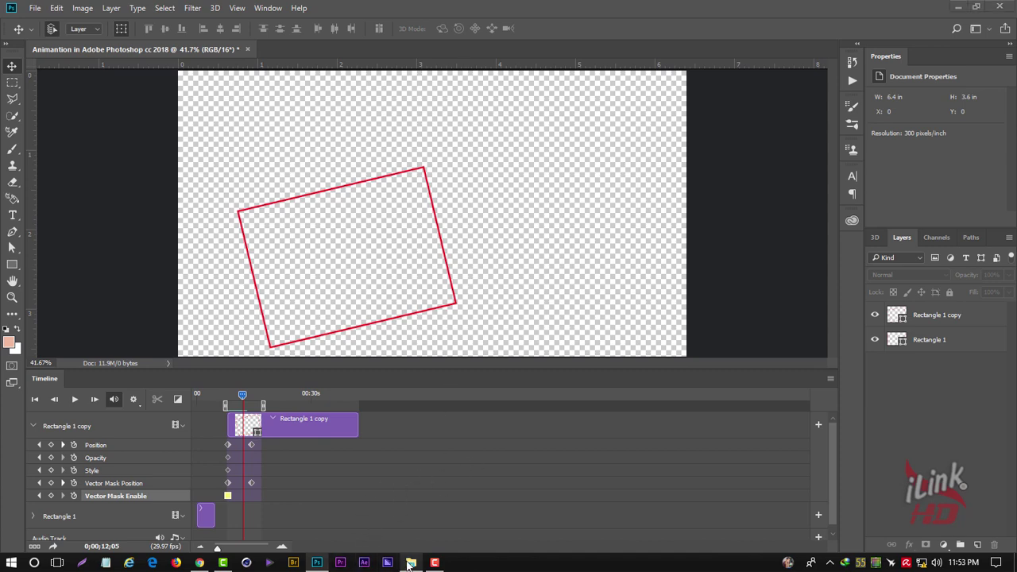
# Step: Play the rendered 'Animantion in Adobe Photoshop cc 2018.mov' from Pictures in MPC-HC
pyautogui.click(411, 562)
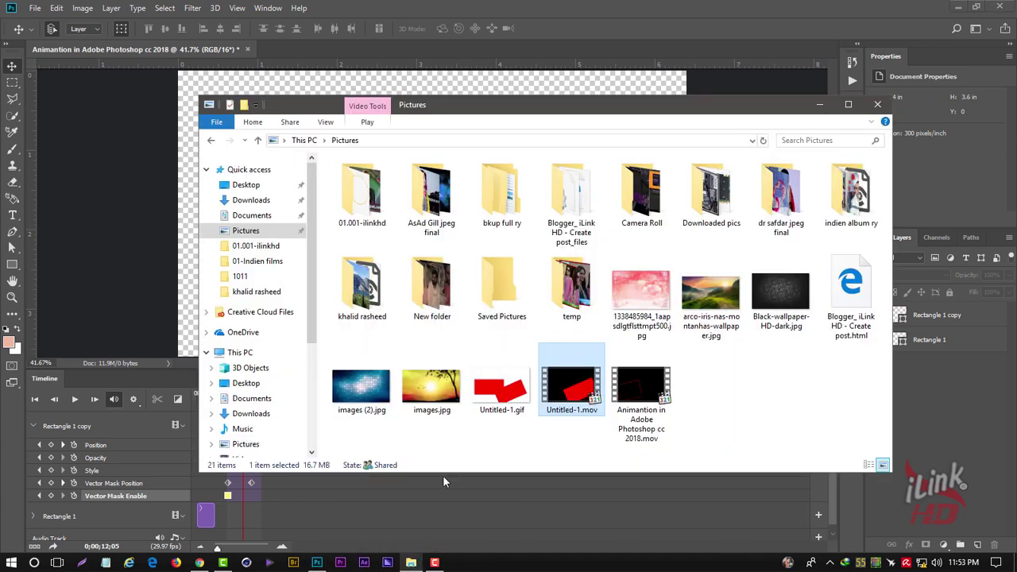
pyautogui.click(641, 386)
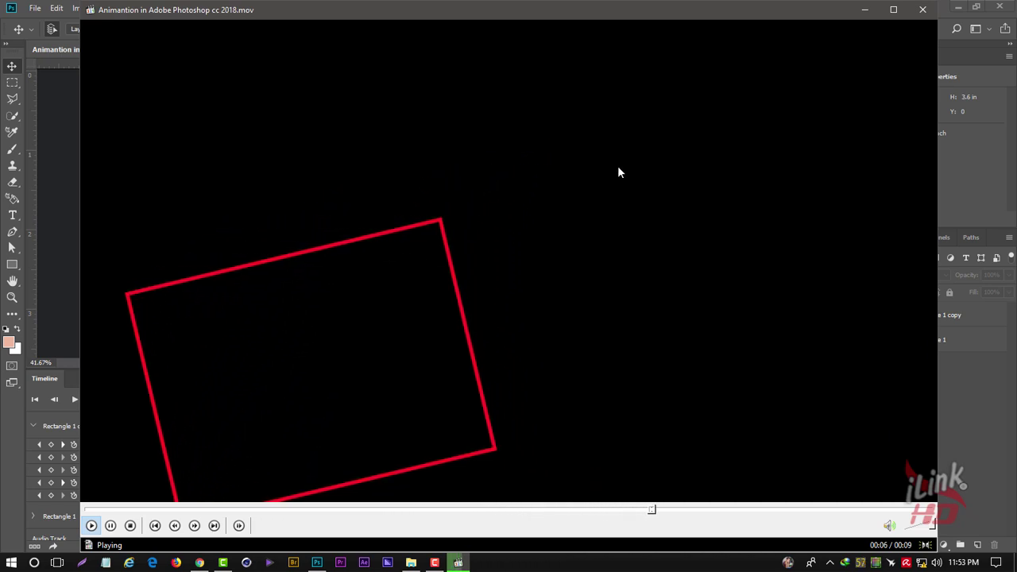
# Step: Close the video player, shift the Pictures window aside, and launch Premiere Pro
pyautogui.click(923, 10)
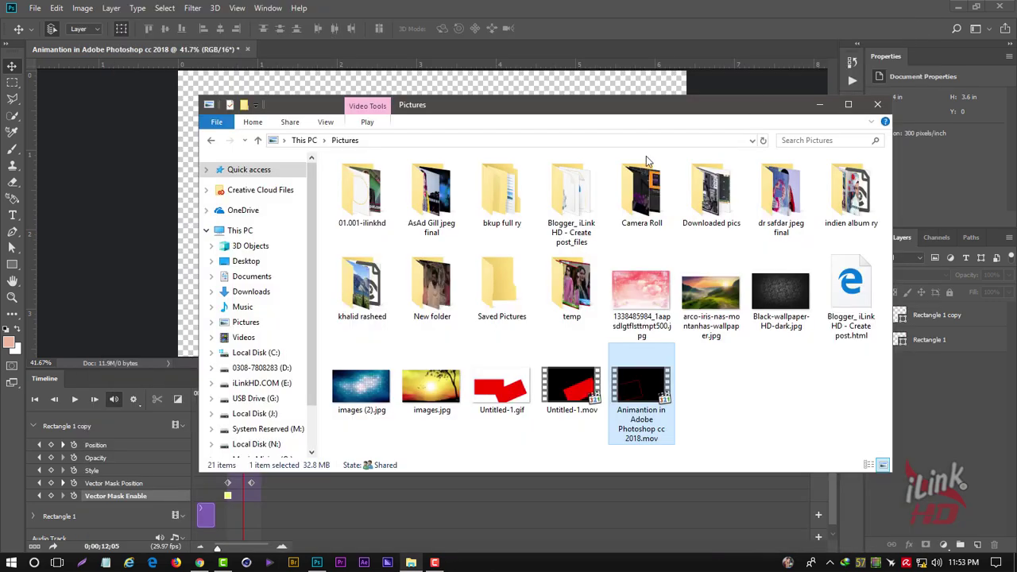
pyautogui.moveTo(571, 118); pyautogui.dragTo(610, 74)
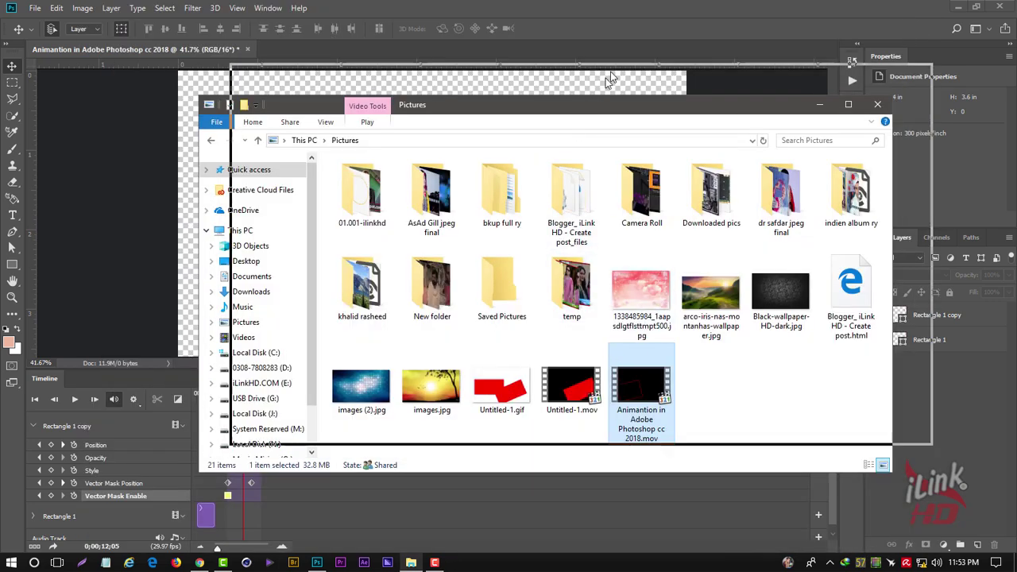
pyautogui.click(340, 564)
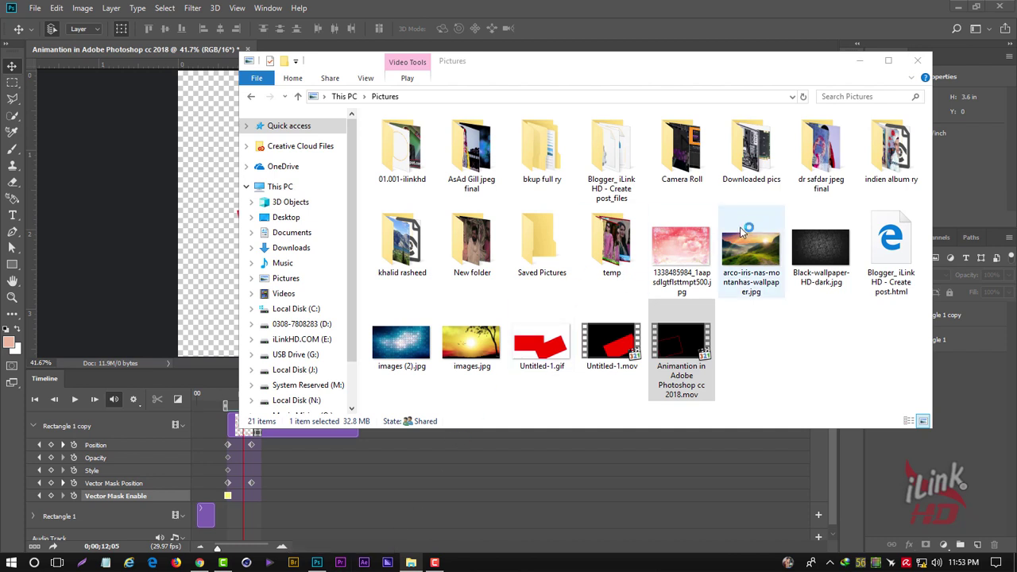
# Step: Review the .mov's Details properties (1920×1080, 29.97 fps, 00:00:09), then close them
pyautogui.click(681, 350)
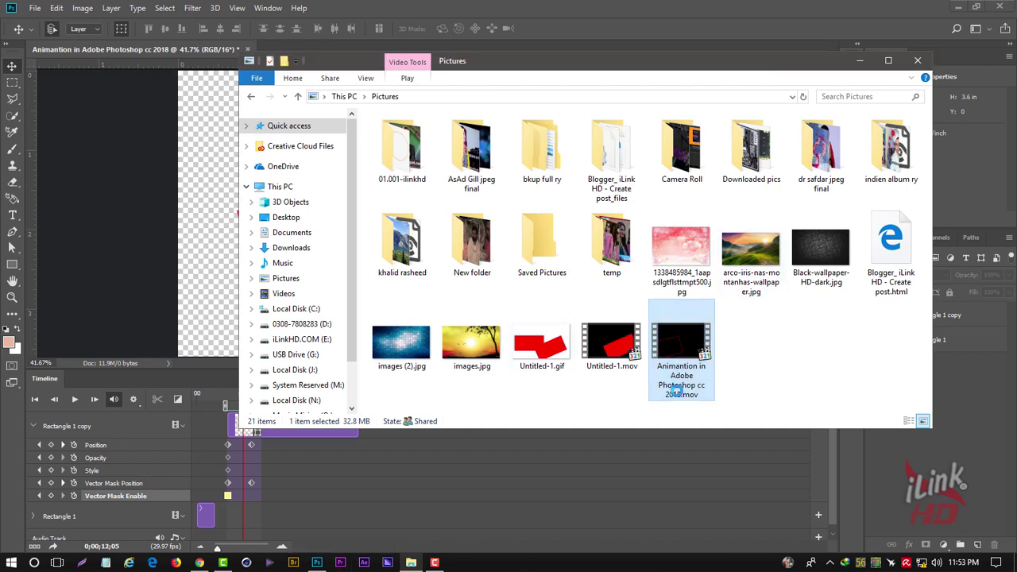
pyautogui.rightClick(678, 344)
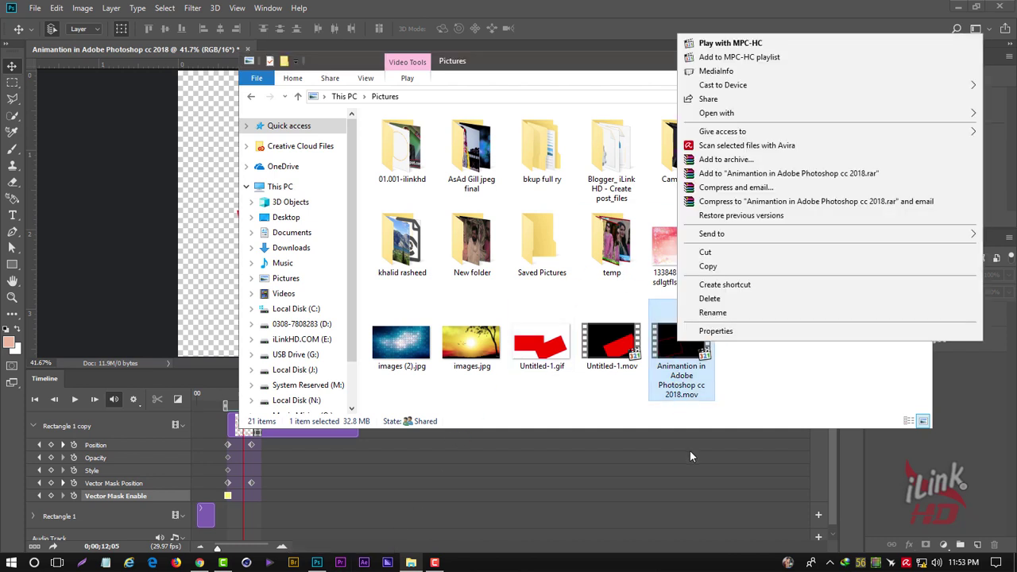
pyautogui.click(730, 328)
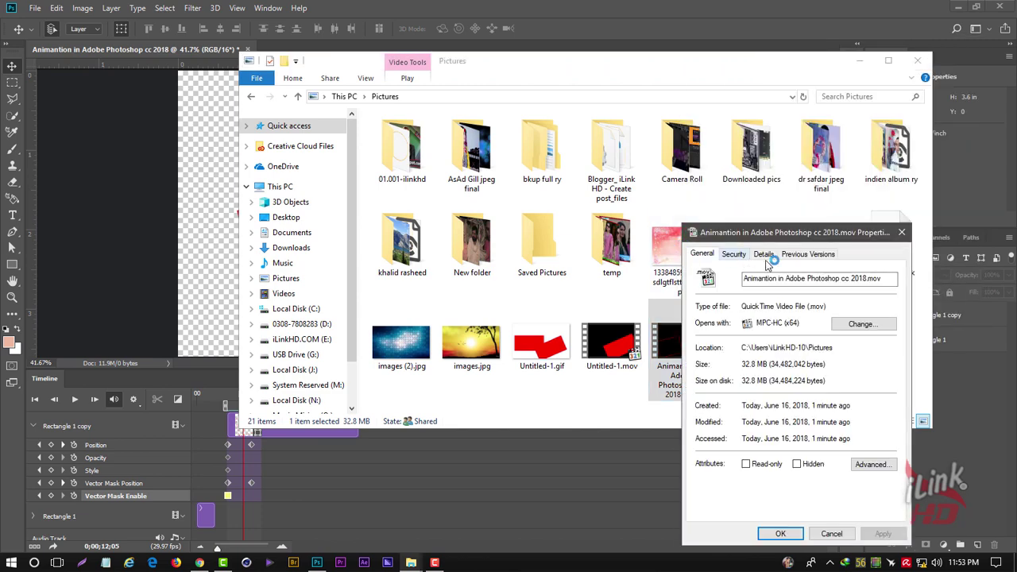
pyautogui.click(763, 254)
pyautogui.moveTo(816, 236)
pyautogui.mouseDown()
pyautogui.moveTo(696, 194)
pyautogui.moveTo(678, 158)
pyautogui.mouseUp()
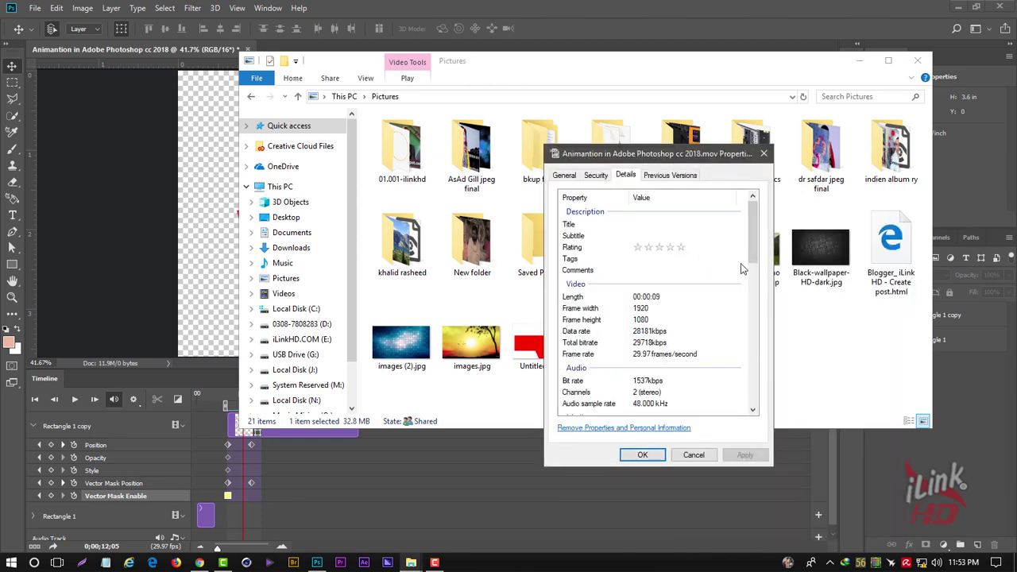
pyautogui.moveTo(758, 256); pyautogui.dragTo(762, 387)
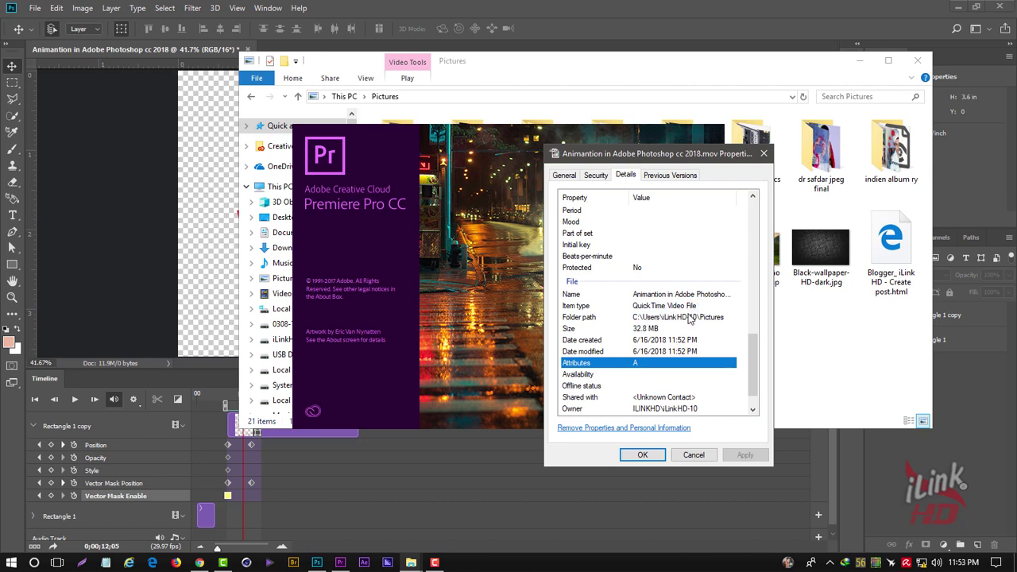
pyautogui.moveTo(754, 367); pyautogui.dragTo(754, 378)
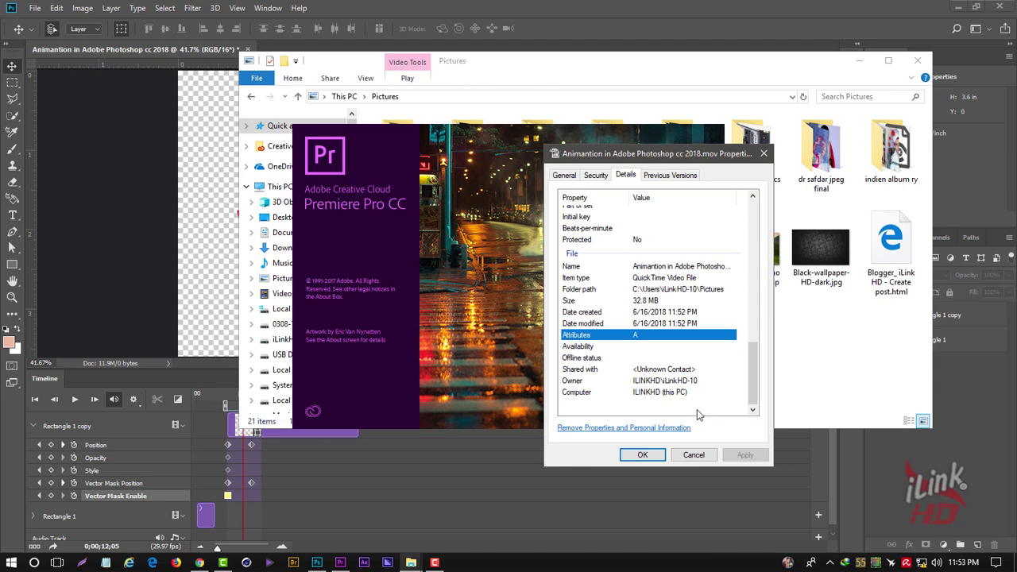
pyautogui.click(690, 456)
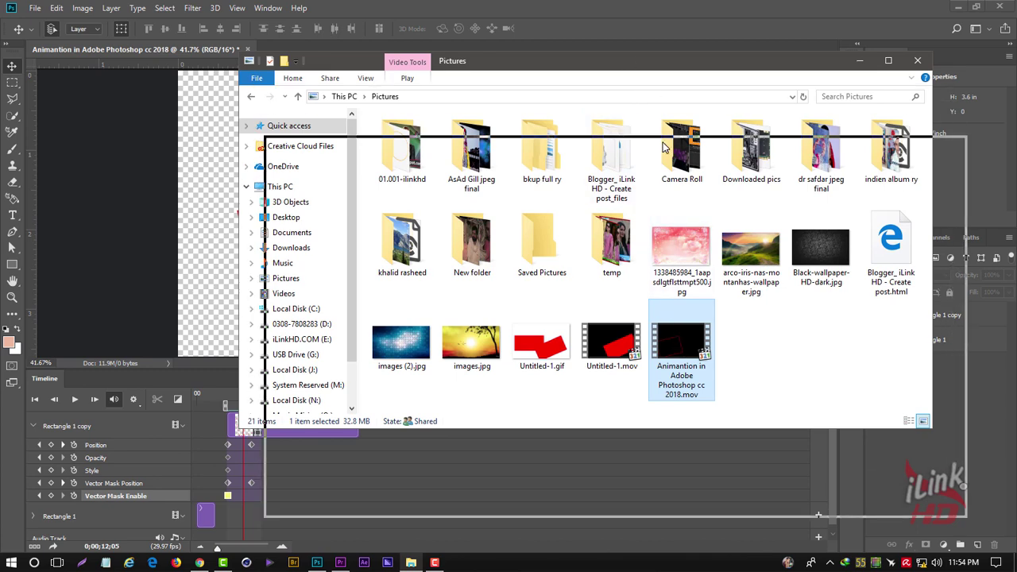
# Step: Reposition the Pictures window and minimize it to bring Photoshop back to the front
pyautogui.moveTo(632, 57); pyautogui.dragTo(663, 141)
pyautogui.moveTo(586, 162); pyautogui.dragTo(522, 242)
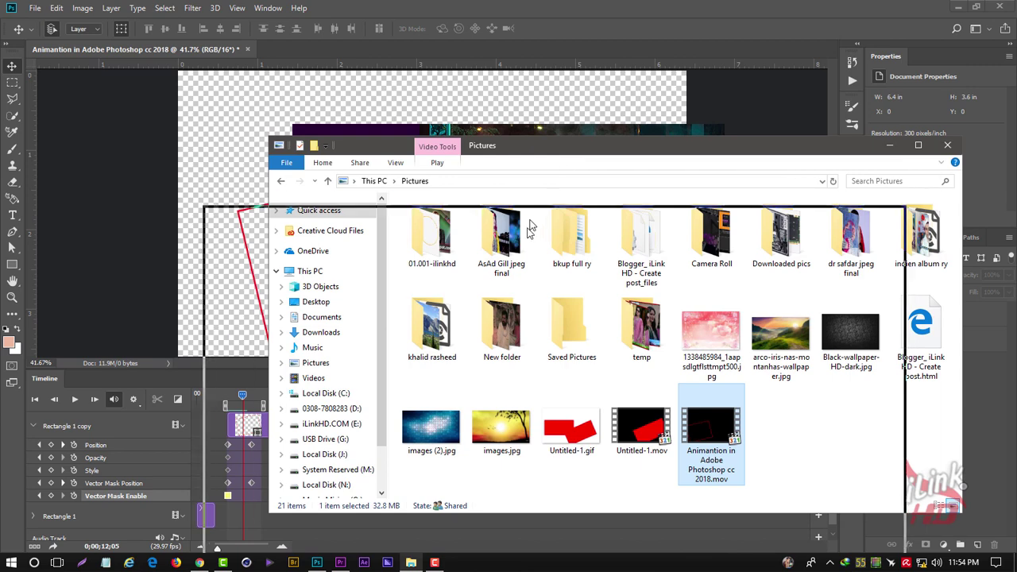
pyautogui.moveTo(592, 162); pyautogui.dragTo(604, 146)
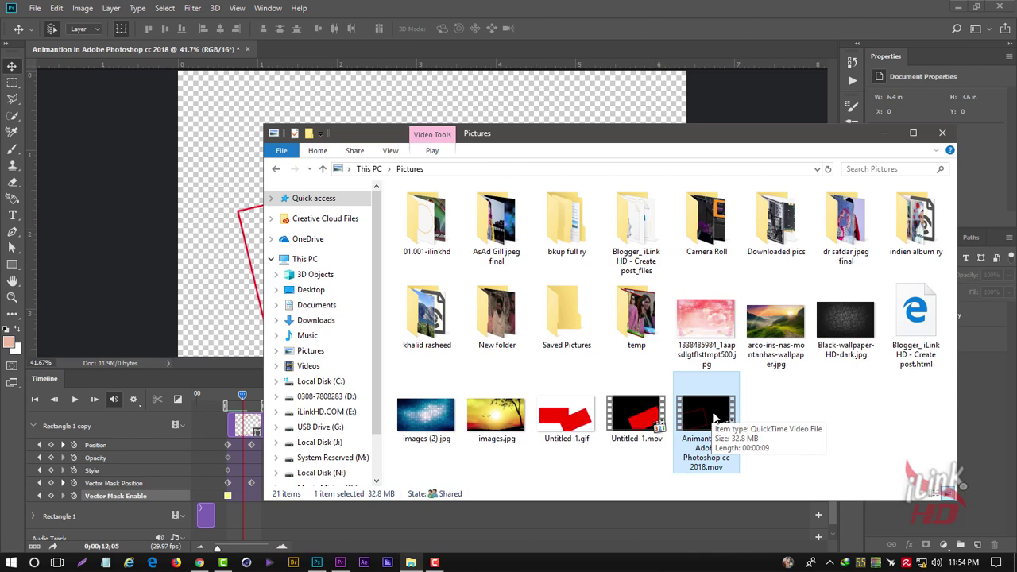
pyautogui.click(238, 403)
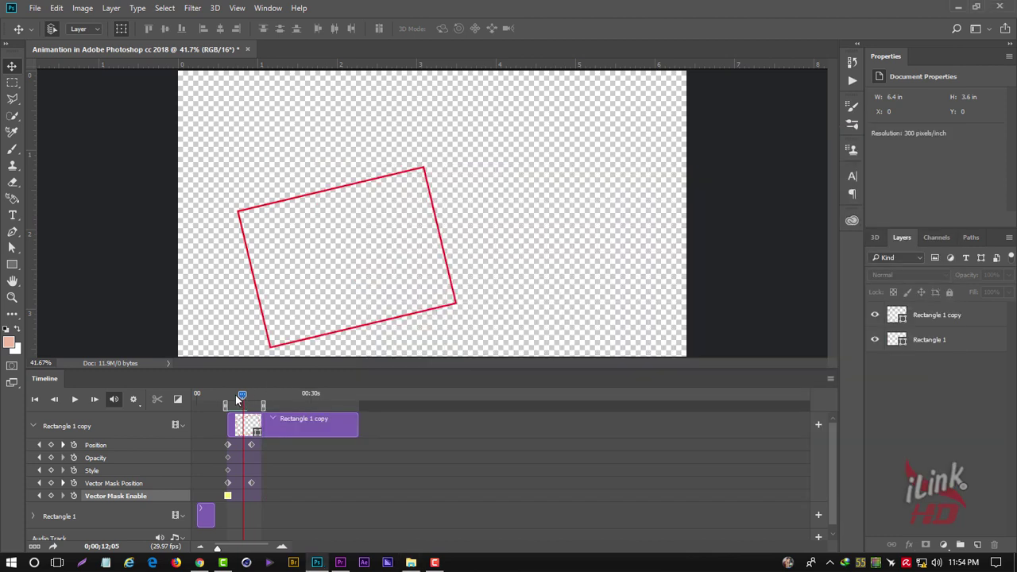
# Step: Move the timeline playhead back to 0;00;10;05
pyautogui.click(236, 398)
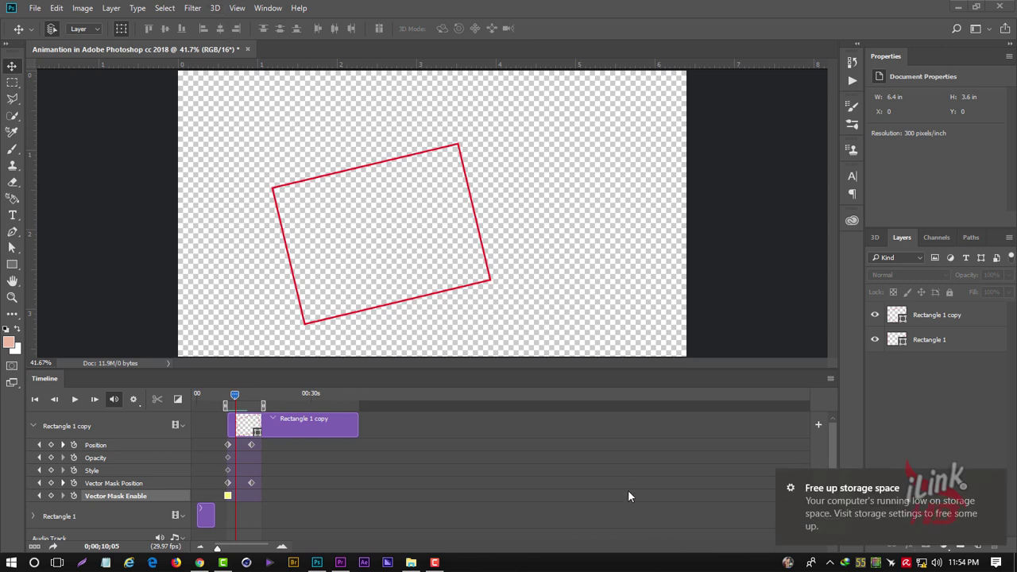
# Step: Quit Photoshop, saving the animation as 'Animantion in Adobe Photoshop cc 2018.psd' in Pictures
pyautogui.click(1002, 7)
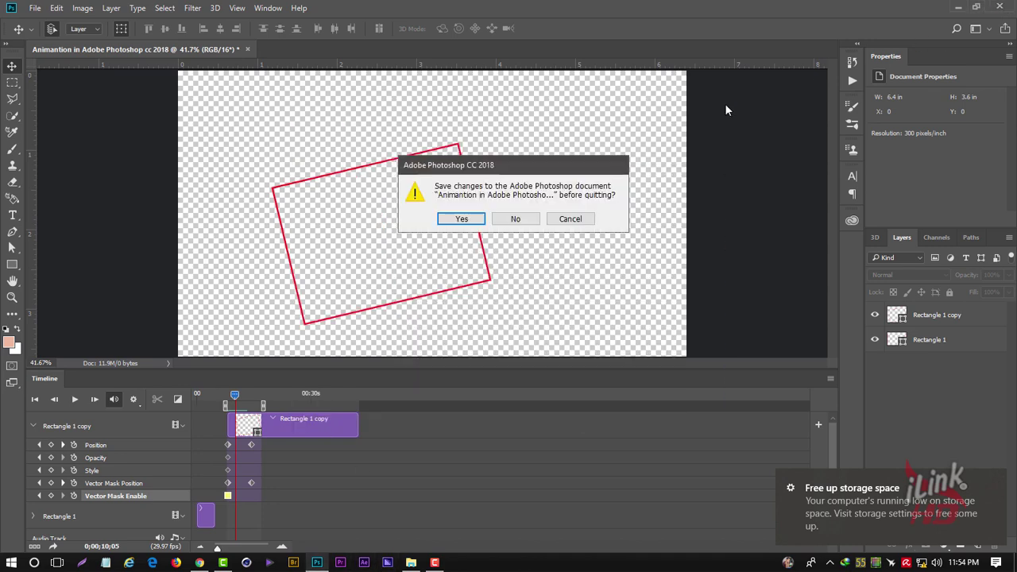
pyautogui.click(458, 224)
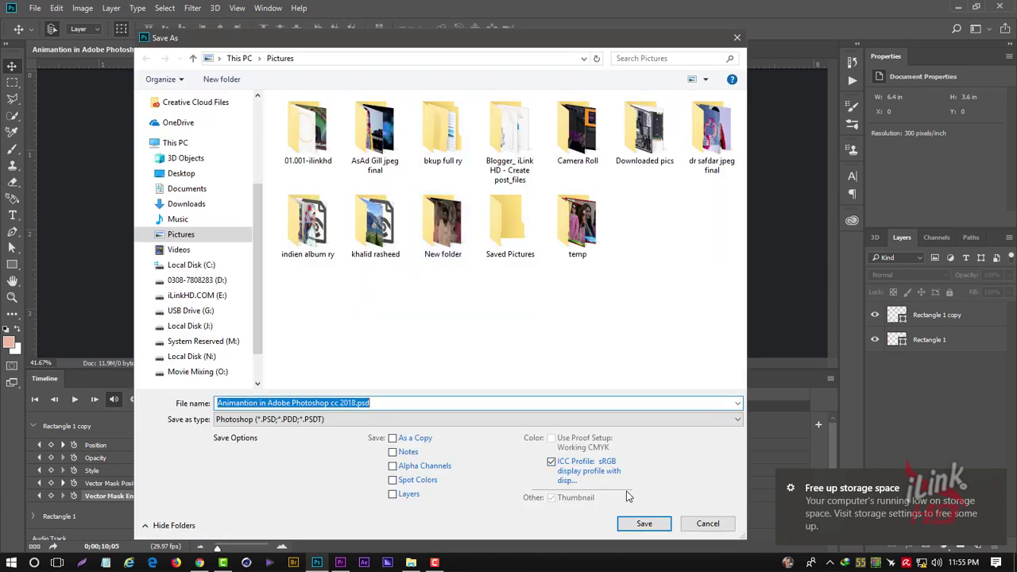
pyautogui.click(644, 526)
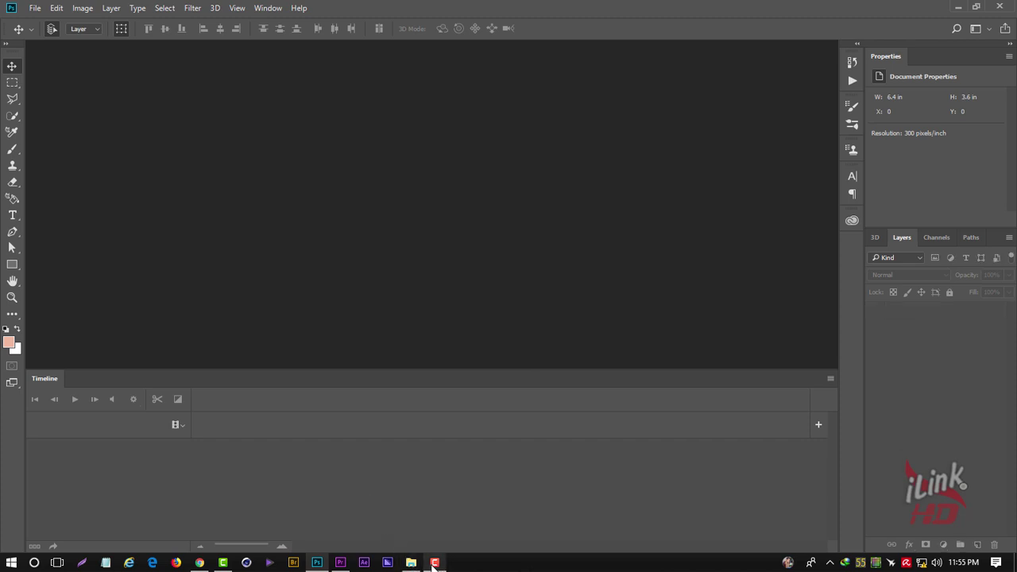
# Step: Dismiss the start workspace, briefly open and close This PC, and return to Premiere's start window
pyautogui.press('Escape')
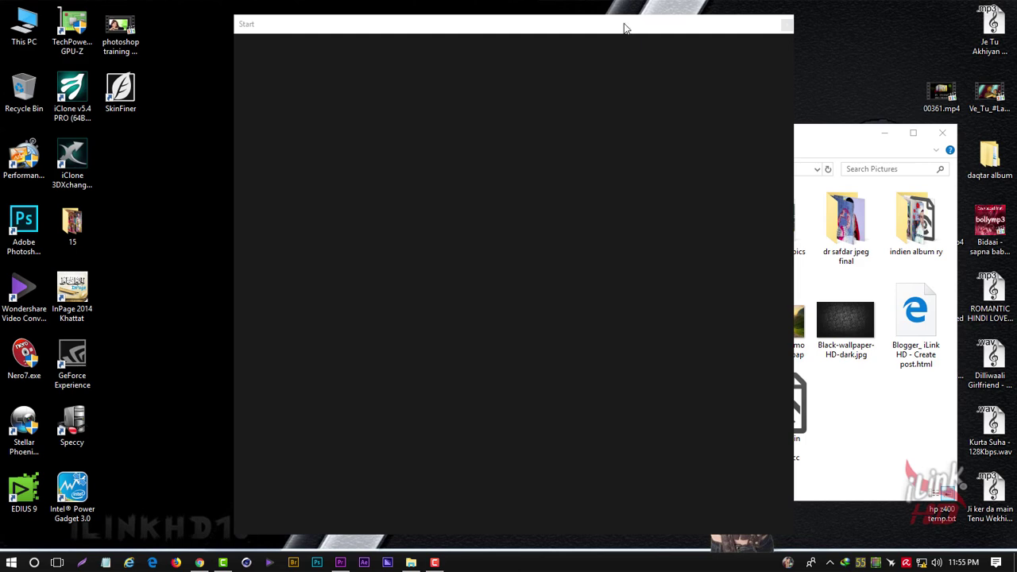
pyautogui.moveTo(627, 30); pyautogui.dragTo(572, 26)
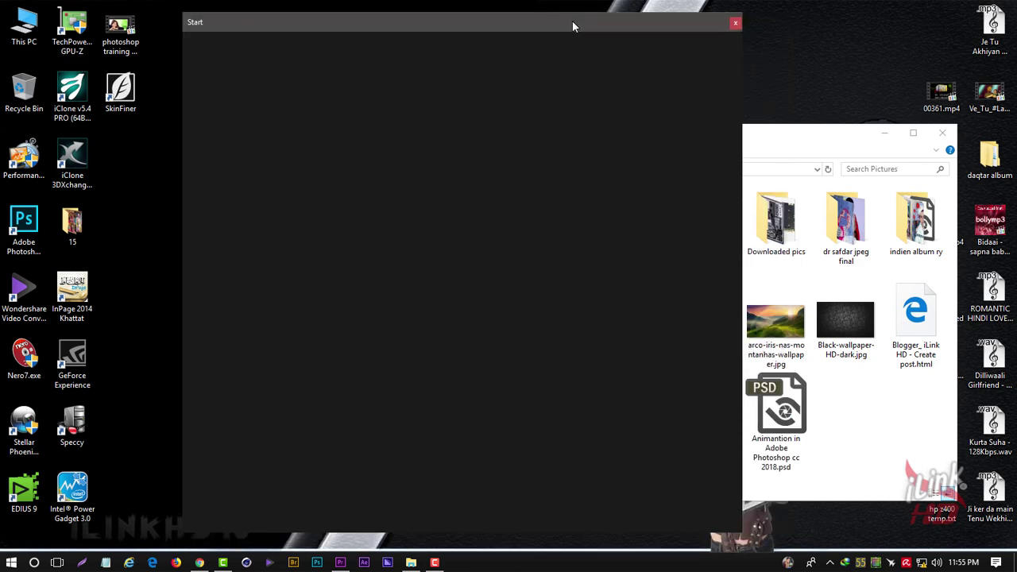
pyautogui.doubleClick(37, 22)
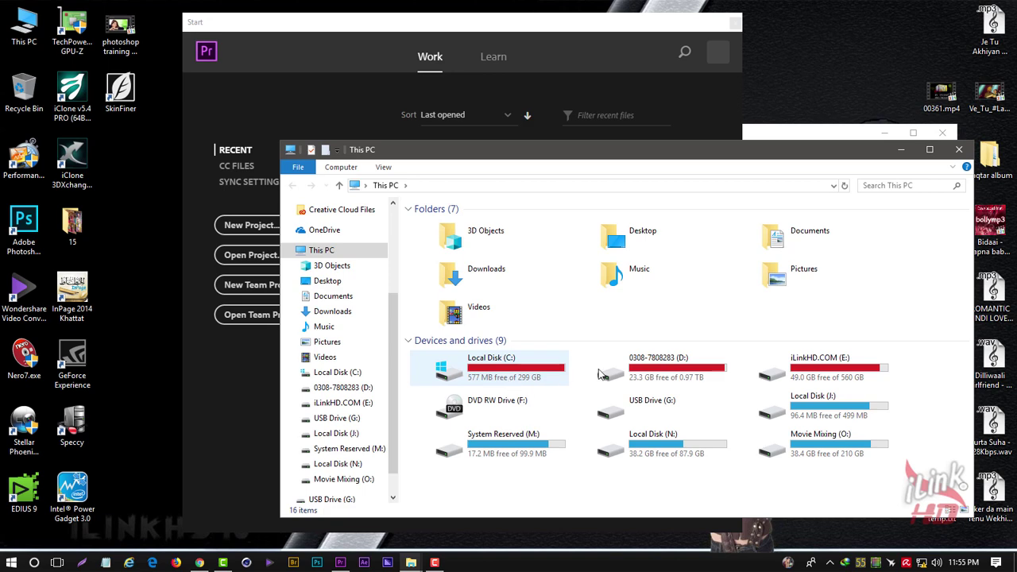
pyautogui.click(955, 153)
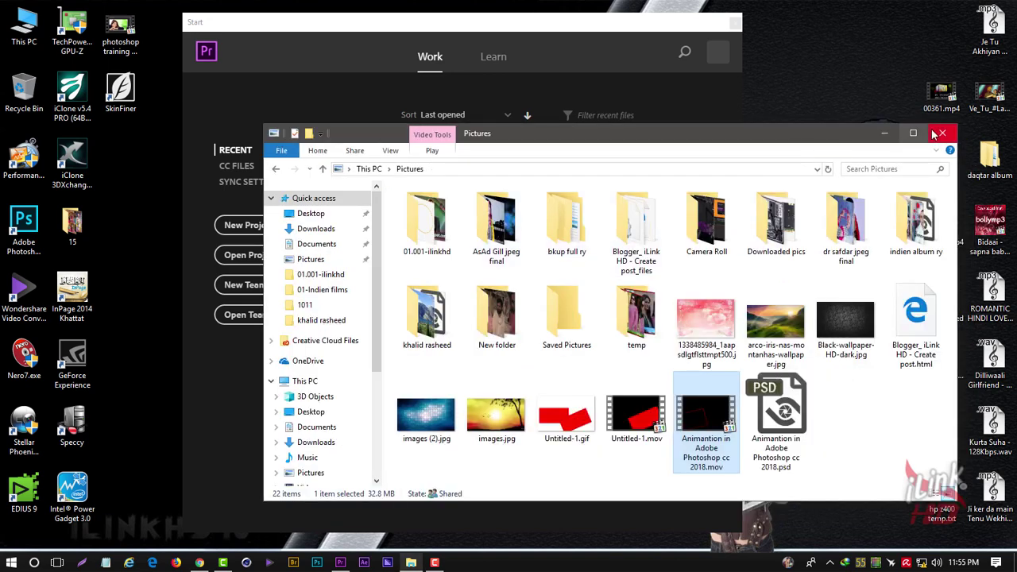
pyautogui.click(554, 24)
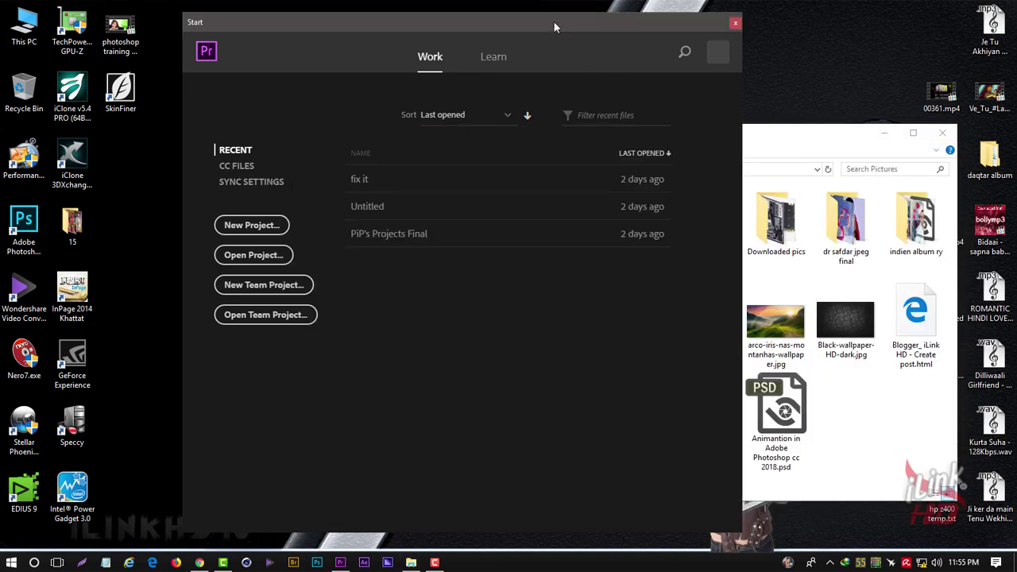
# Step: Create a new Untitled Premiere project, confirming overwrite of the existing one
pyautogui.click(254, 229)
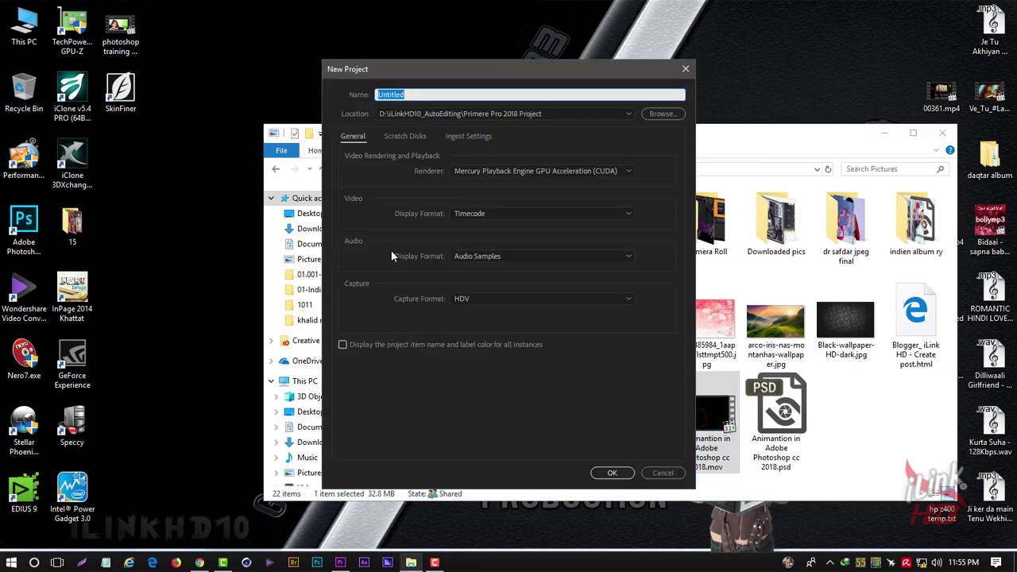
pyautogui.click(610, 473)
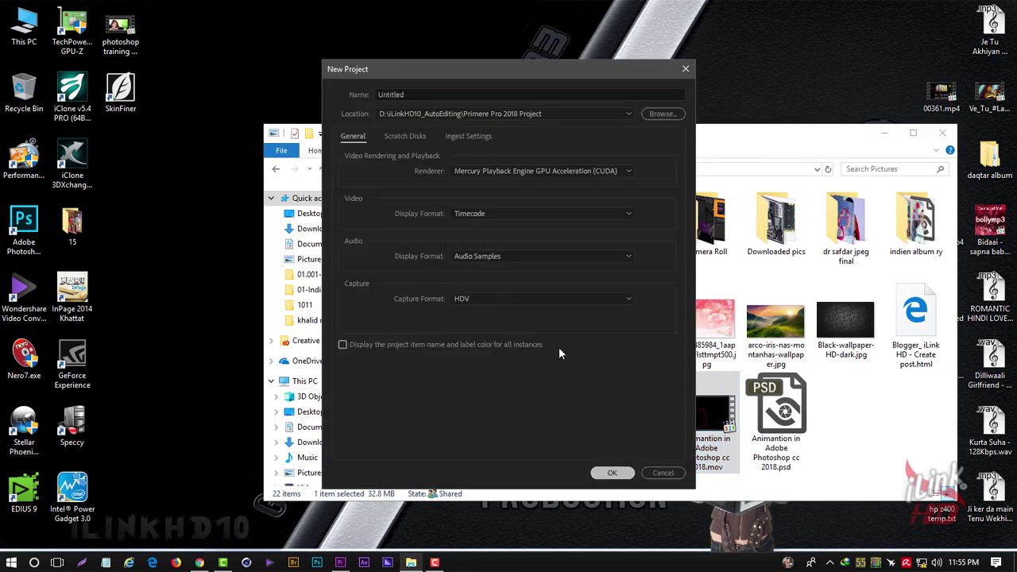
pyautogui.click(546, 294)
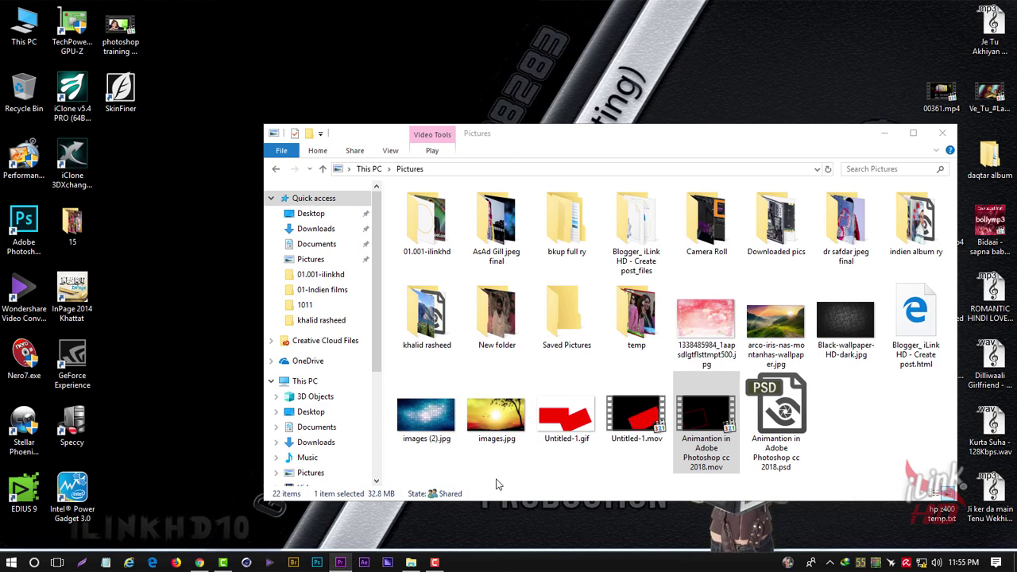
# Step: Paste a desktop video into the iLinkHD.COM (E:) drive, then return to Premiere Pro
pyautogui.moveTo(829, 144); pyautogui.dragTo(733, 152)
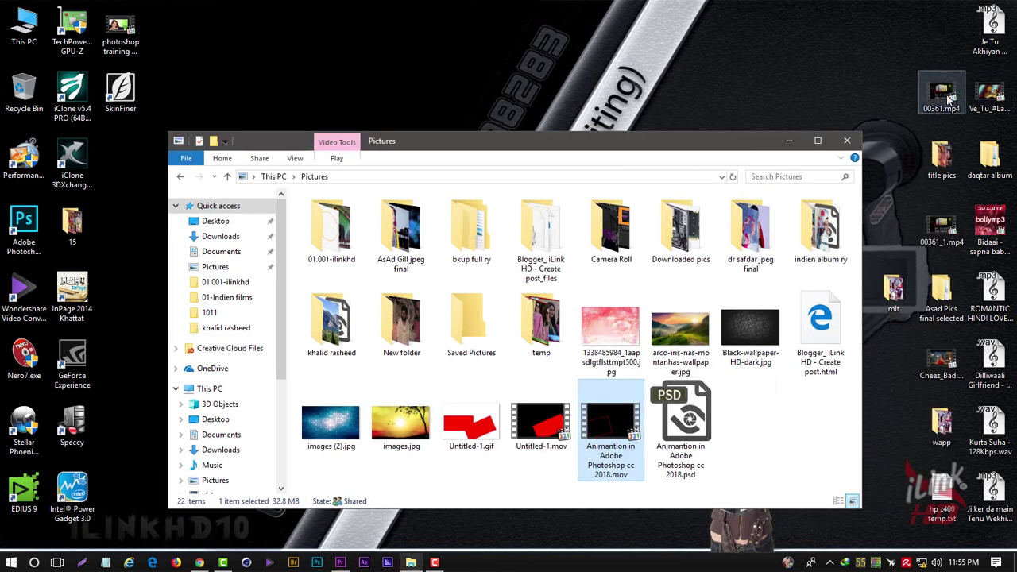
pyautogui.rightClick(983, 115)
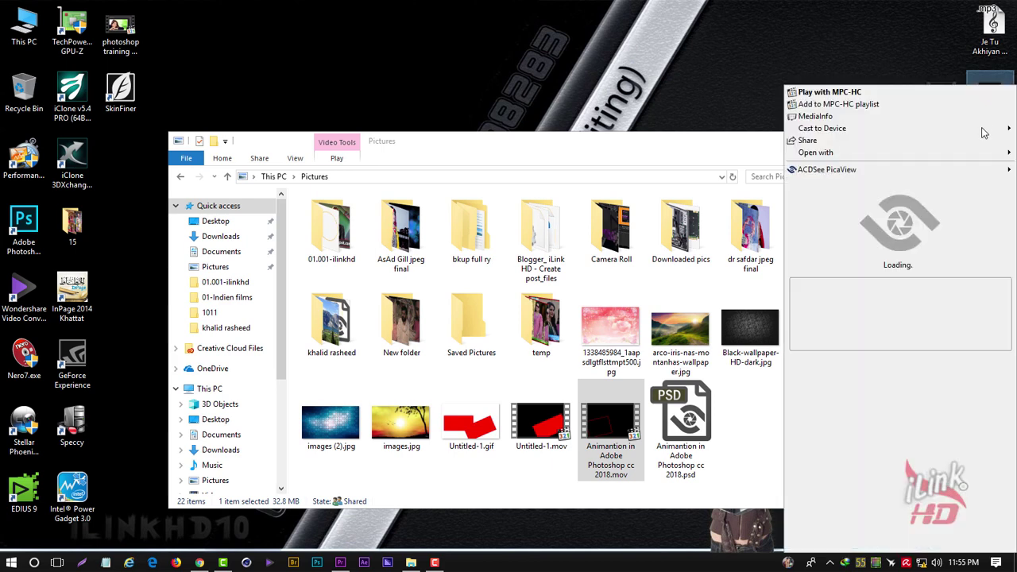
pyautogui.click(334, 106)
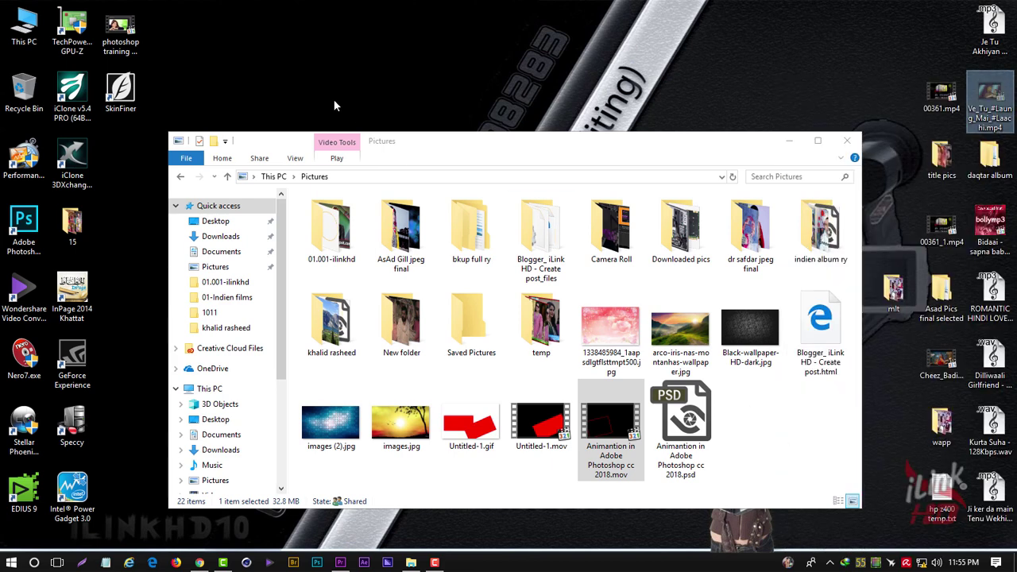
pyautogui.doubleClick(24, 28)
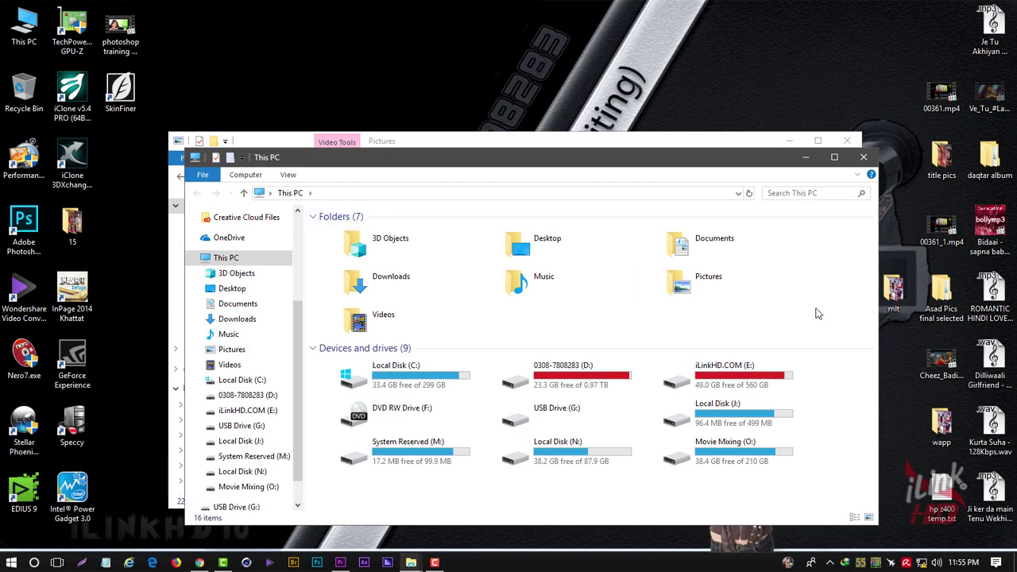
pyautogui.doubleClick(707, 363)
pyautogui.rightClick(747, 433)
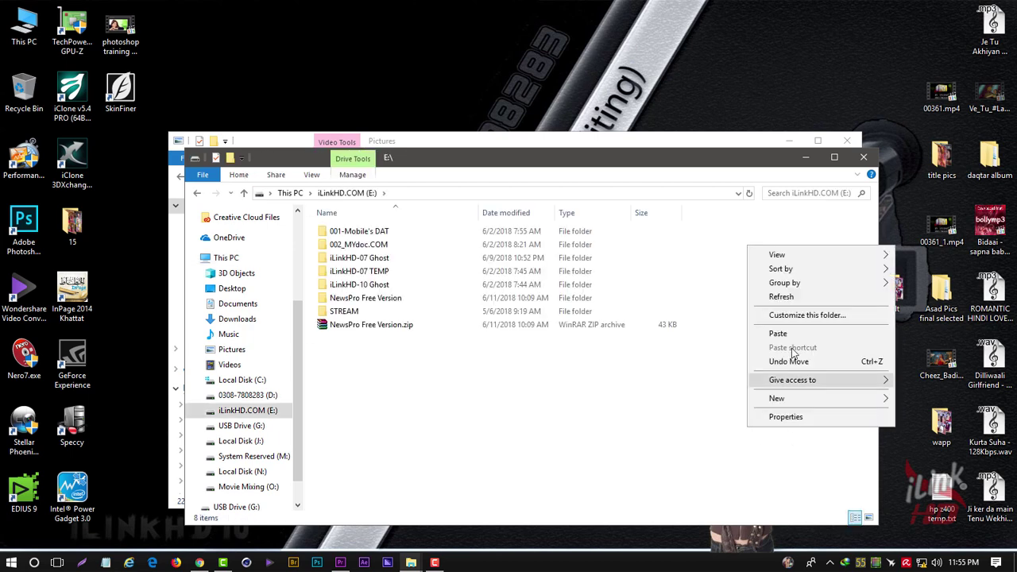
pyautogui.click(768, 332)
pyautogui.click(863, 159)
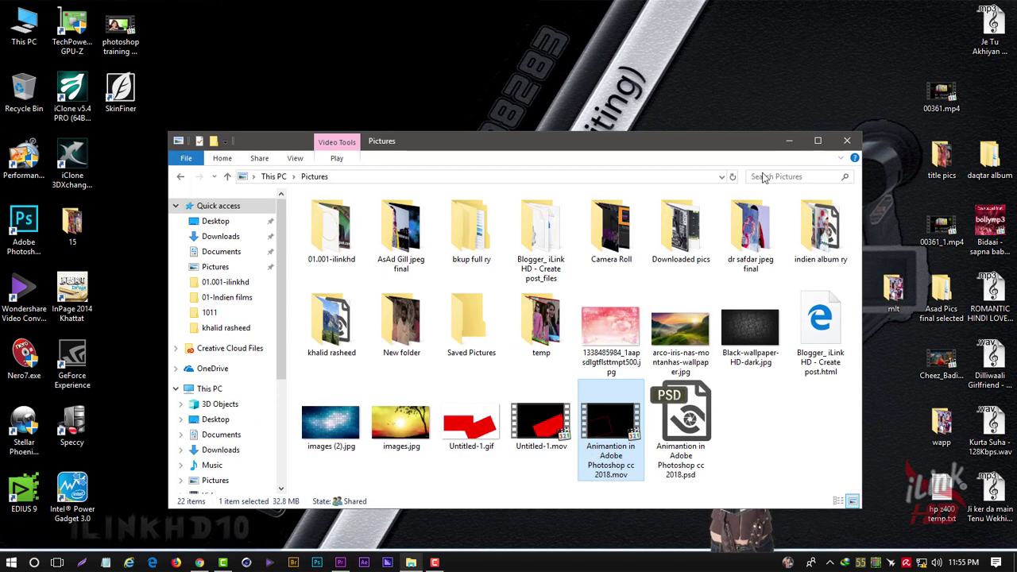
pyautogui.click(342, 562)
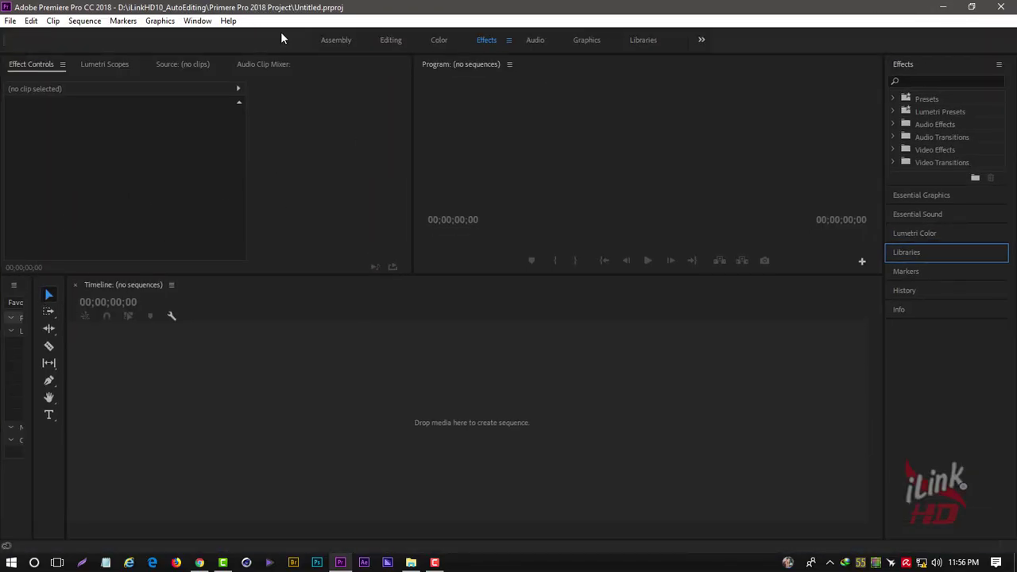
# Step: Switch to the Assembly workspace and try dragging the Animantion .mov into the Project panel
pyautogui.click(334, 41)
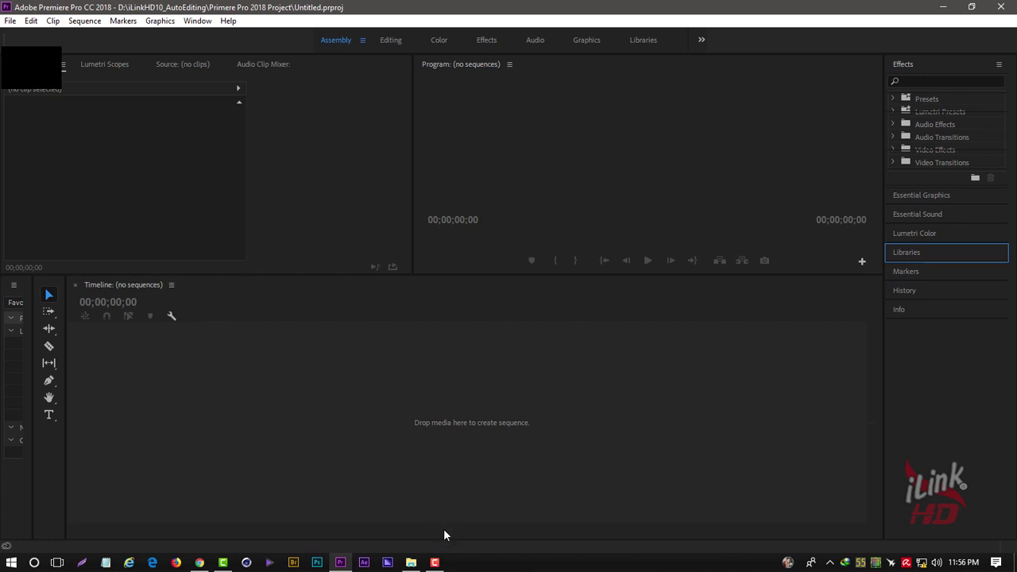
pyautogui.click(411, 562)
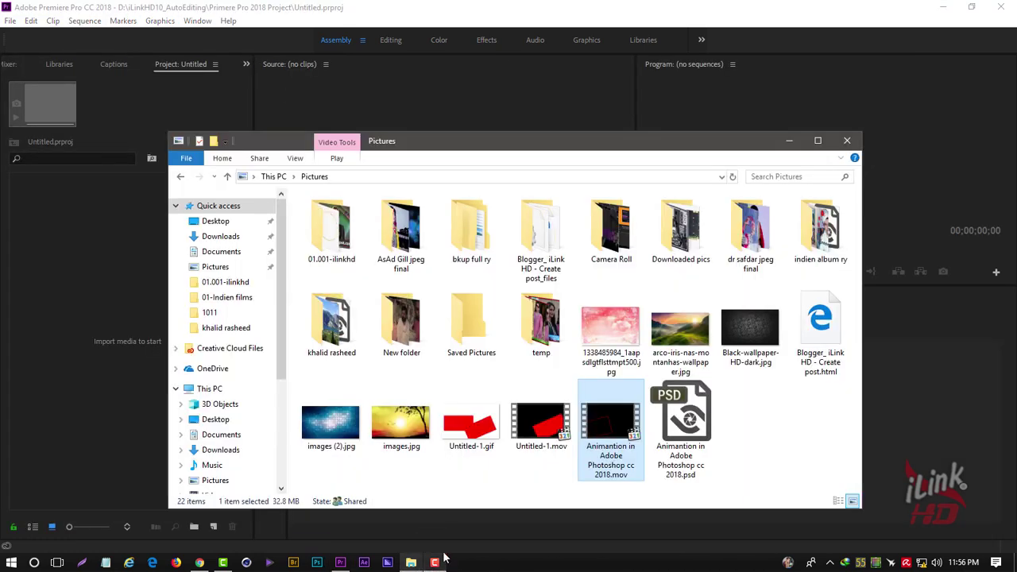
pyautogui.moveTo(488, 405); pyautogui.dragTo(100, 286)
pyautogui.click(135, 293)
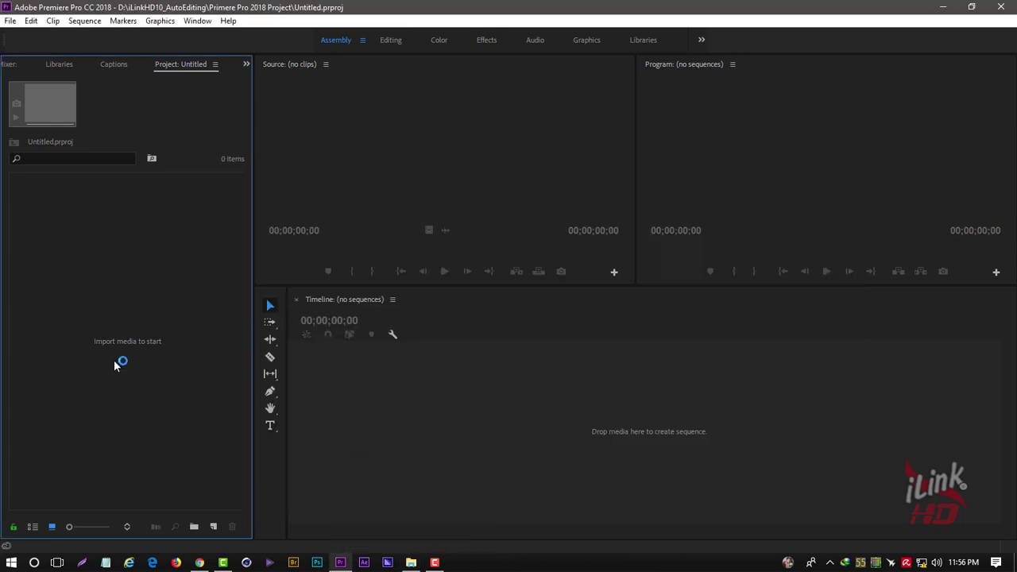
pyautogui.click(411, 562)
pyautogui.moveTo(588, 434)
pyautogui.mouseDown()
pyautogui.moveTo(130, 375)
pyautogui.moveTo(91, 296)
pyautogui.mouseUp()
# Step: Import 'Animantion in Adobe Photoshop cc 2018.mov' from Pictures into the Project panel
pyautogui.rightClick(97, 259)
pyautogui.moveTo(134, 311)
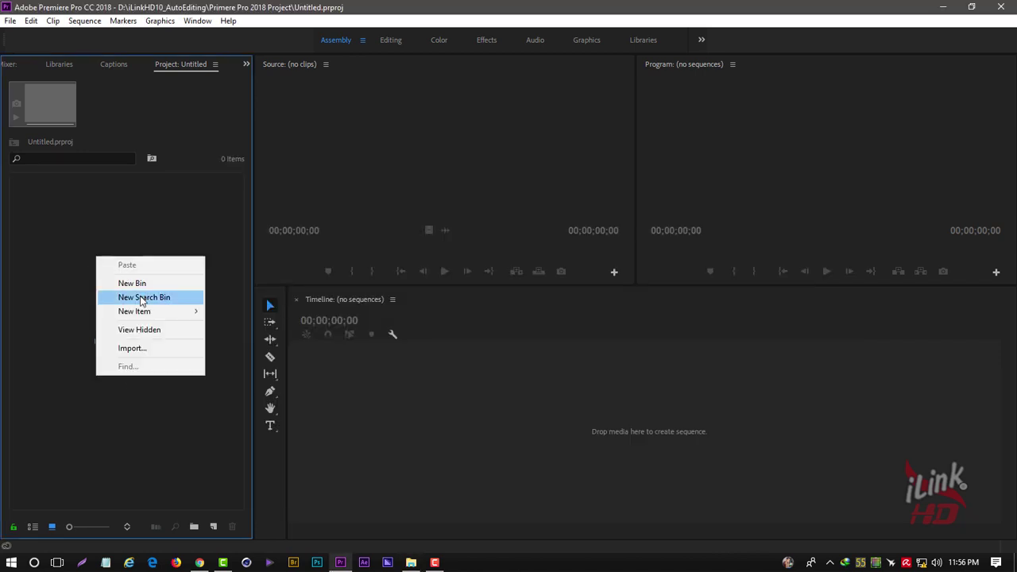
pyautogui.click(134, 350)
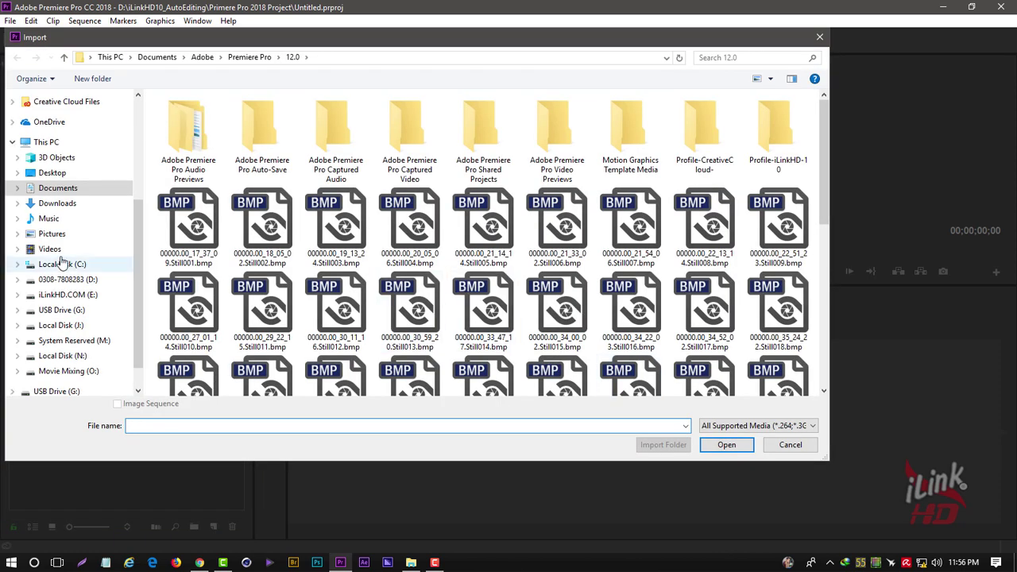
pyautogui.click(49, 249)
pyautogui.click(513, 138)
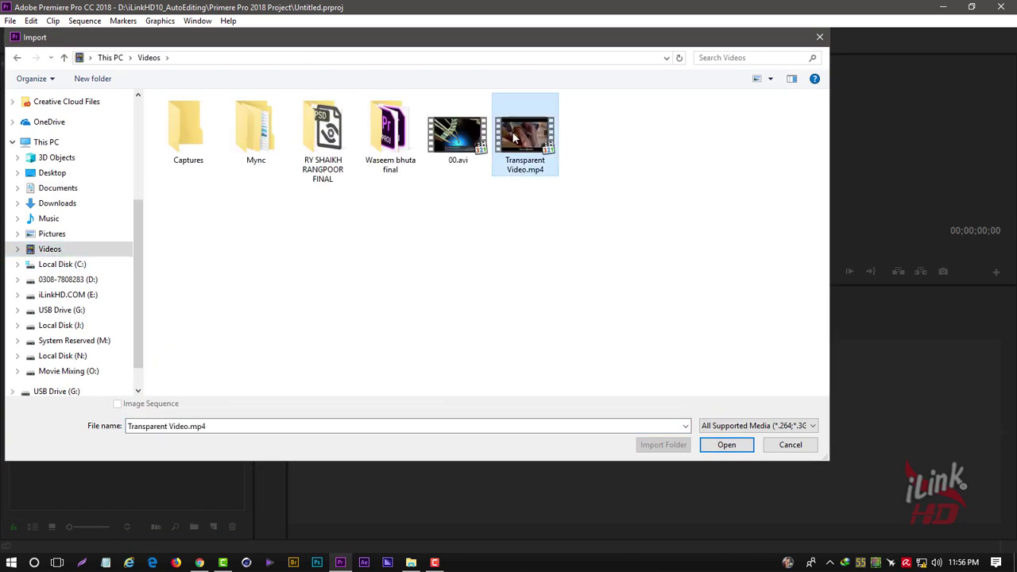
pyautogui.click(52, 234)
pyautogui.click(198, 306)
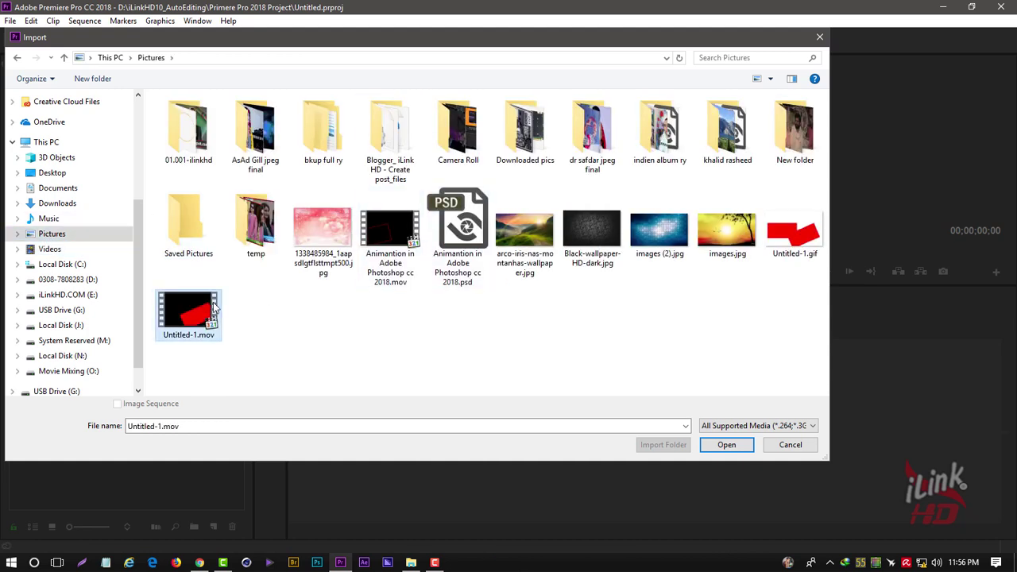
pyautogui.click(390, 234)
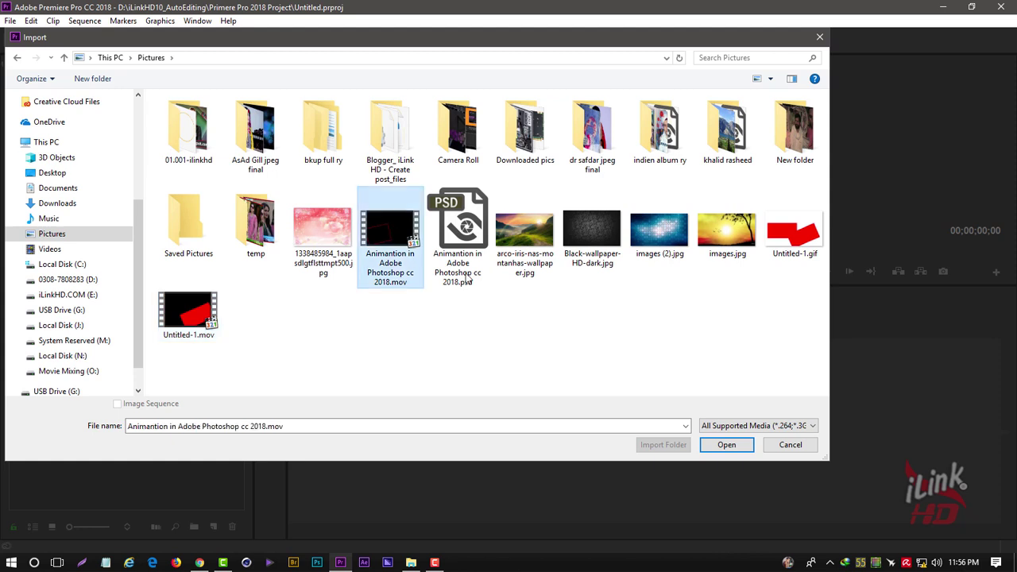
pyautogui.click(735, 445)
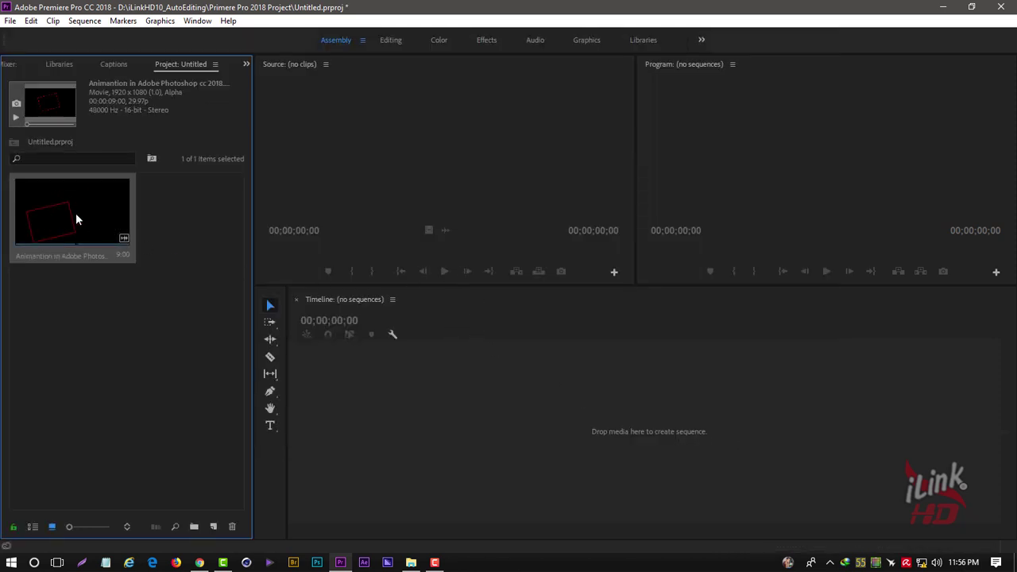
# Step: Create a sequence from the animation clip and move the clip up to track V3
pyautogui.moveTo(75, 221); pyautogui.dragTo(490, 409)
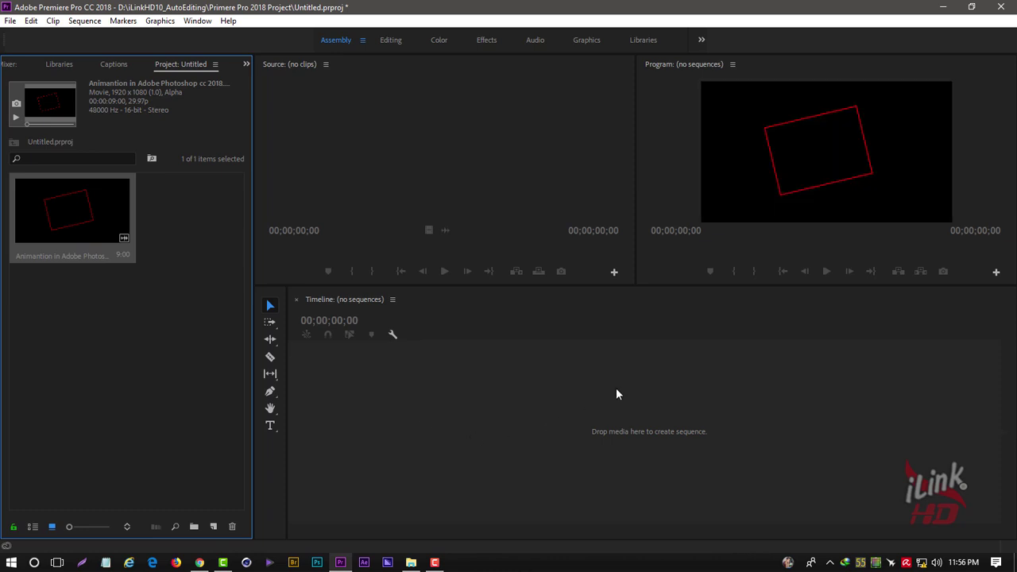
pyautogui.moveTo(539, 431); pyautogui.dragTo(620, 387)
pyautogui.moveTo(474, 334); pyautogui.dragTo(507, 334)
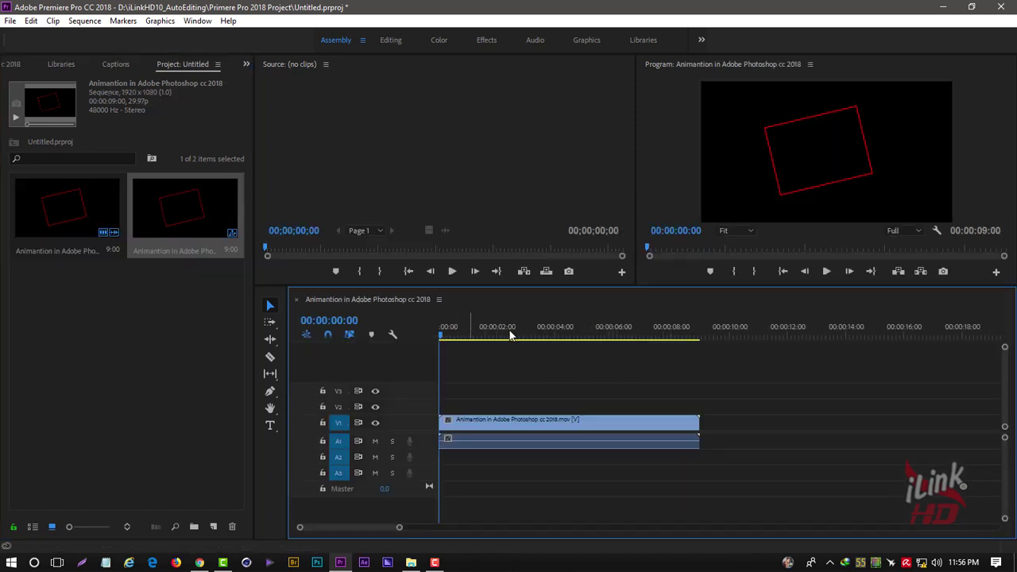
pyautogui.moveTo(525, 421); pyautogui.dragTo(530, 390)
# Step: Create a green 1920×1080 Color Matte named Color Matte and place it on track V2
pyautogui.rightClick(124, 363)
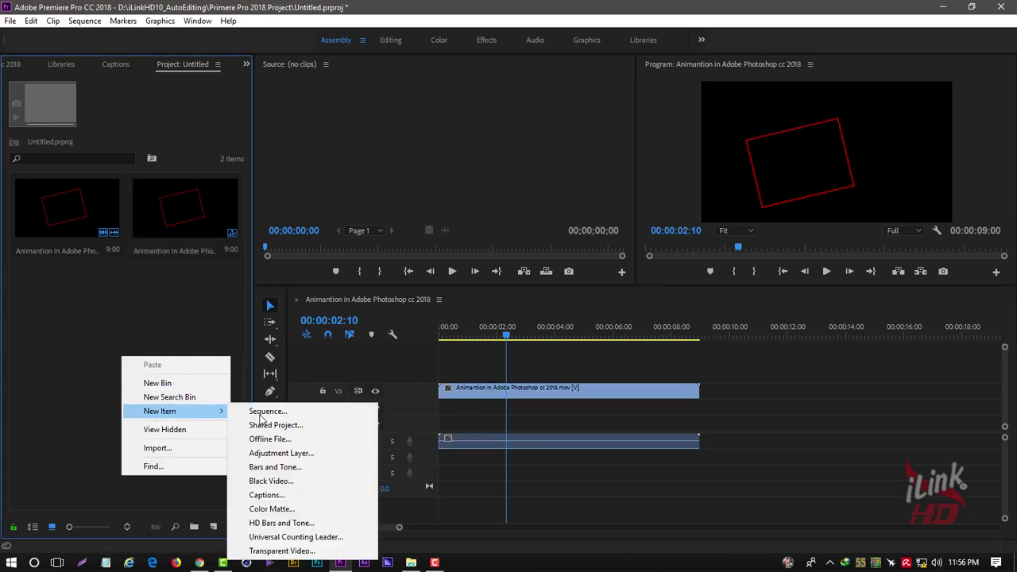
pyautogui.moveTo(171, 411)
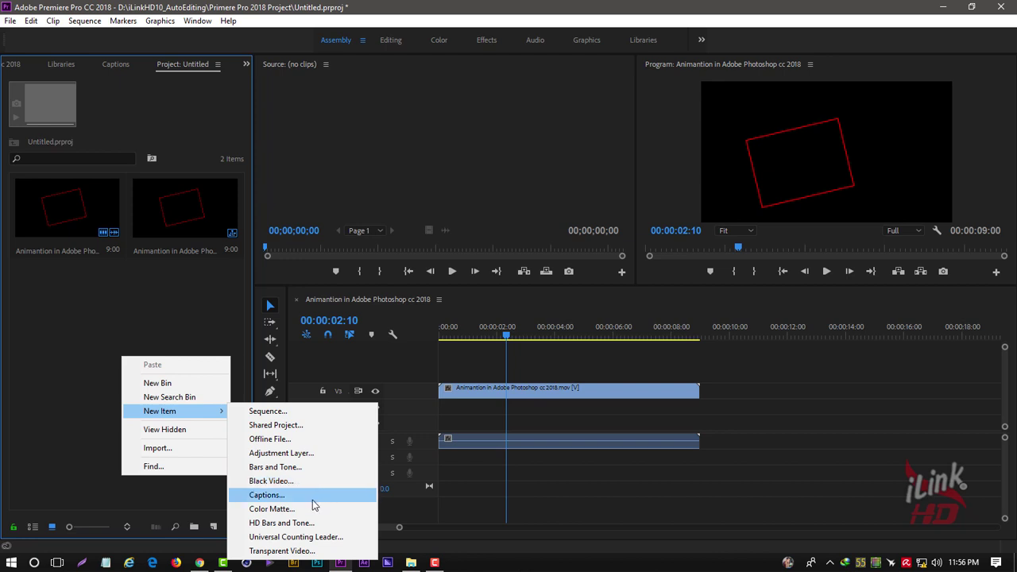
pyautogui.click(313, 509)
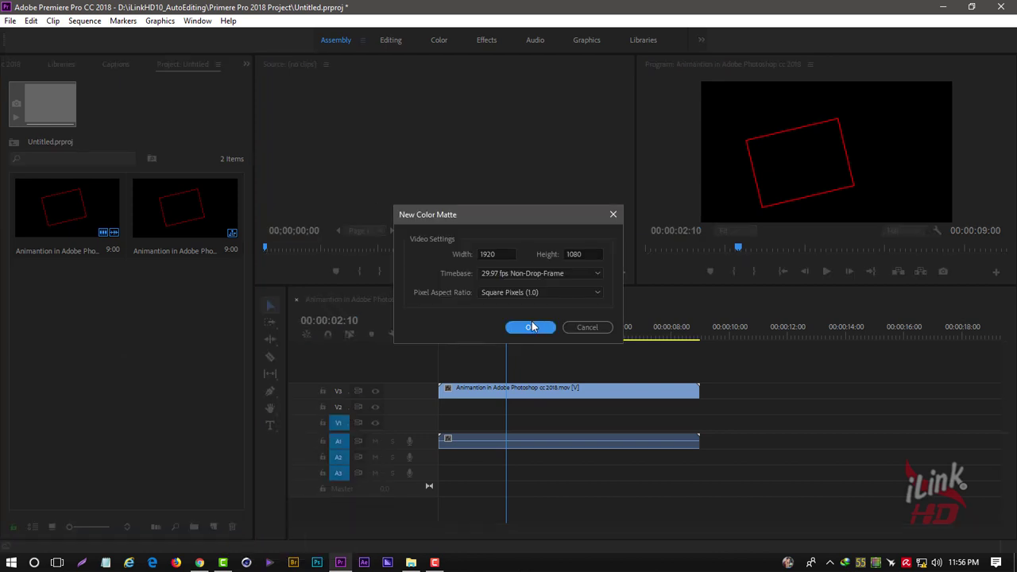
pyautogui.click(530, 327)
pyautogui.click(513, 312)
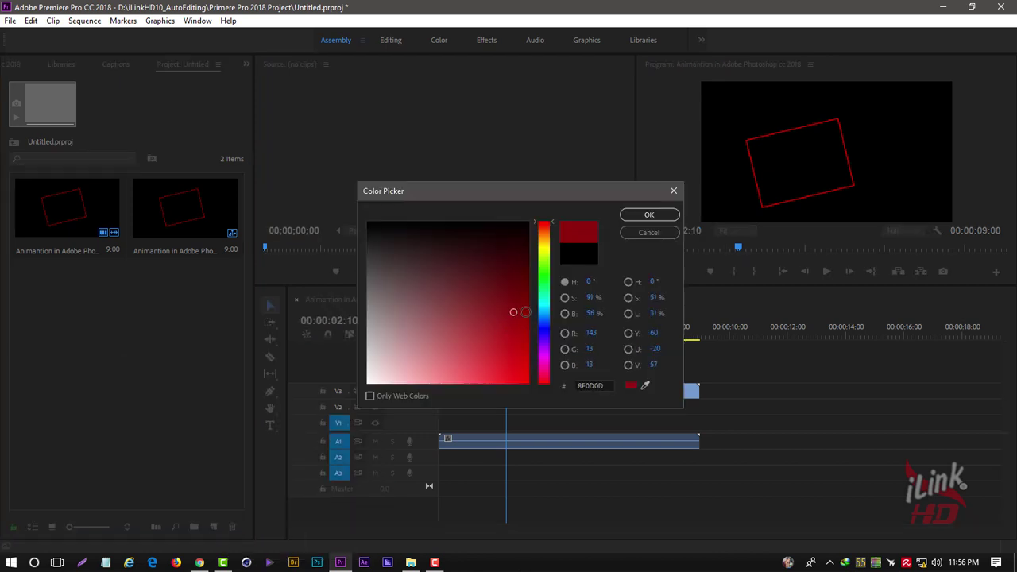
pyautogui.click(542, 298)
pyautogui.click(649, 215)
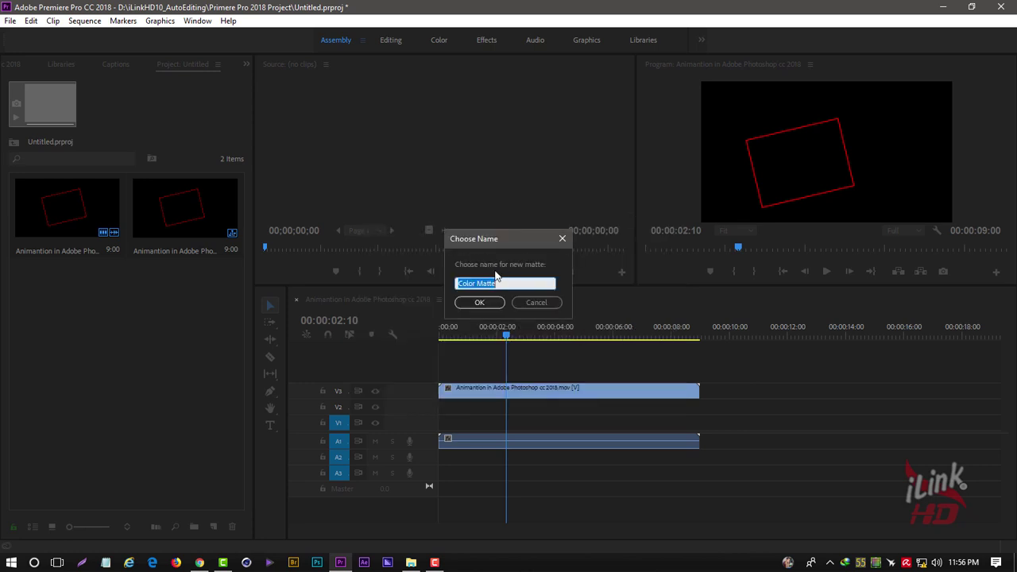
pyautogui.click(485, 302)
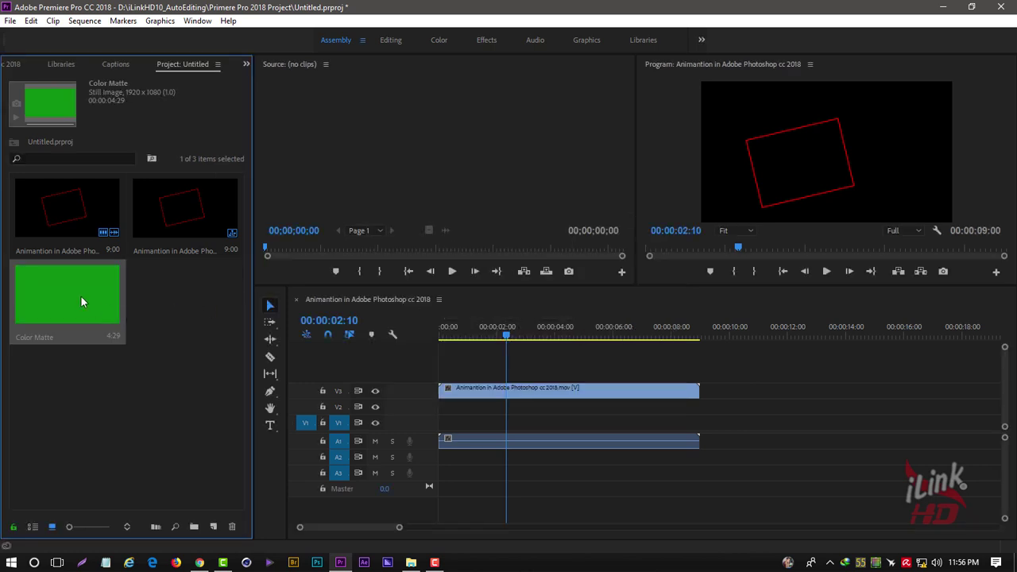
pyautogui.moveTo(67, 294)
pyautogui.mouseDown()
pyautogui.moveTo(515, 437)
pyautogui.moveTo(461, 421)
pyautogui.mouseUp()
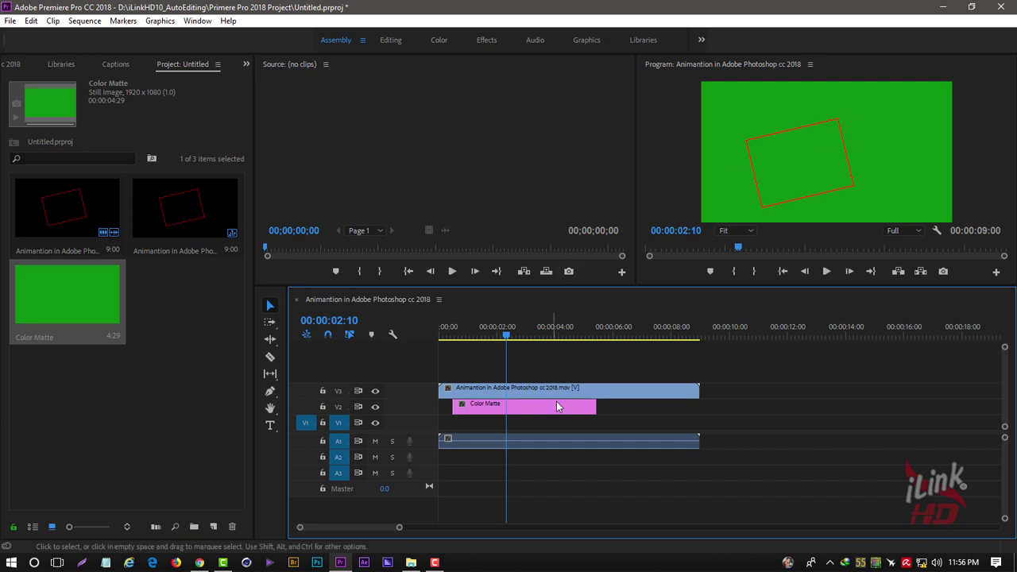
# Step: Lengthen the V2 Color Matte to about 8 seconds and preview the red rectangle over green
pyautogui.moveTo(716, 392); pyautogui.dragTo(499, 425)
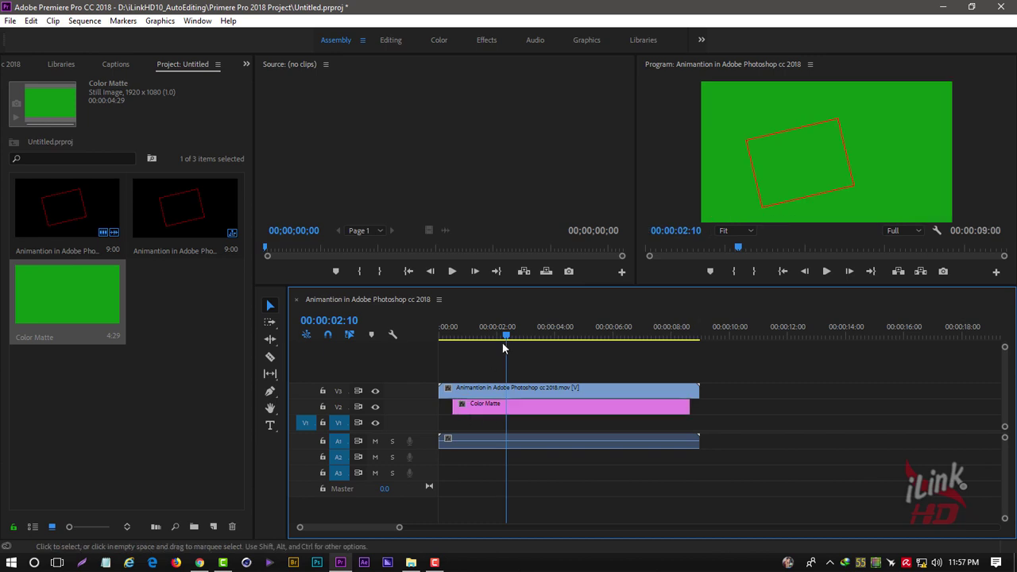
pyautogui.moveTo(552, 332); pyautogui.dragTo(486, 343)
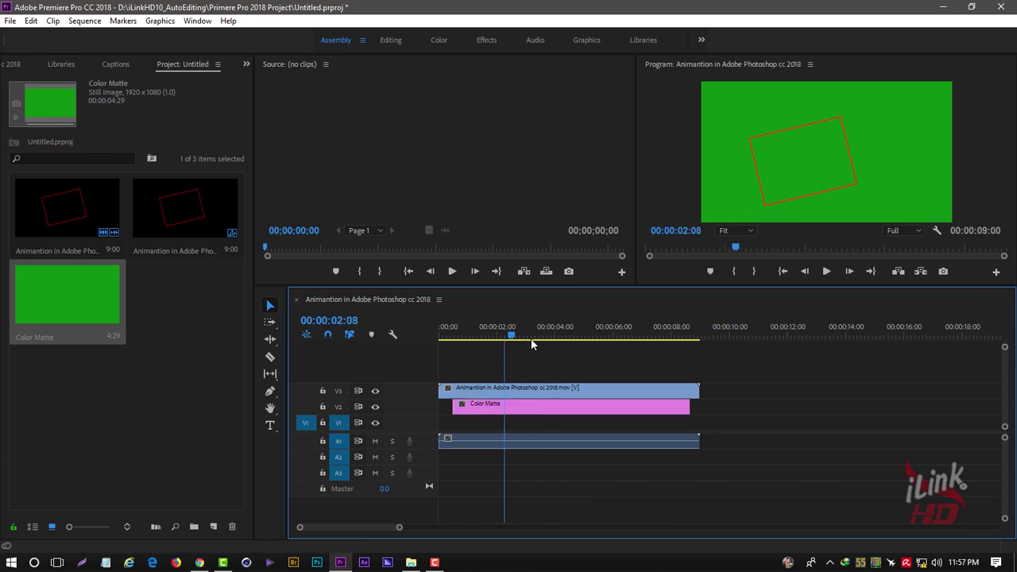
pyautogui.click(835, 272)
pyautogui.click(827, 272)
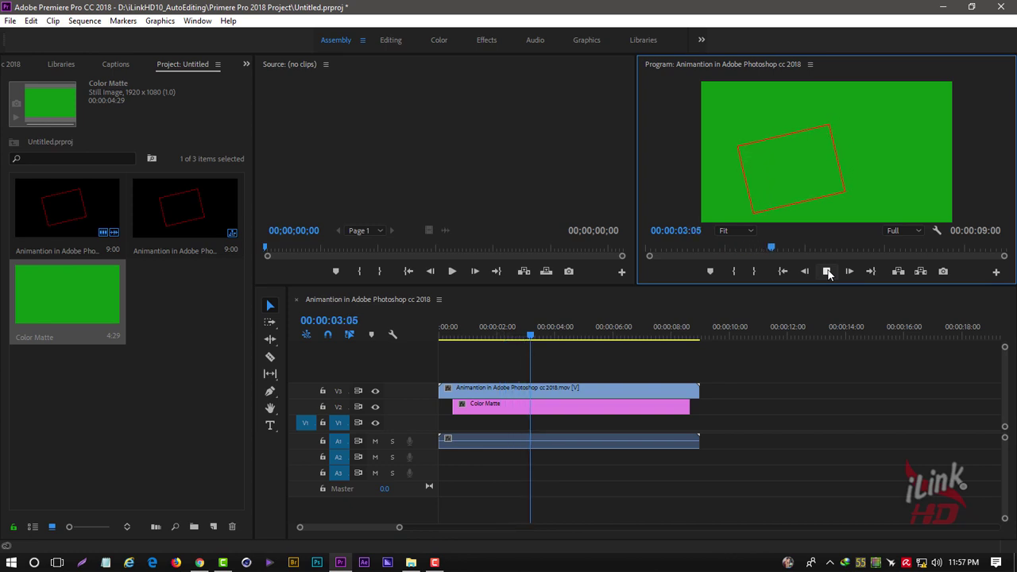
pyautogui.click(827, 272)
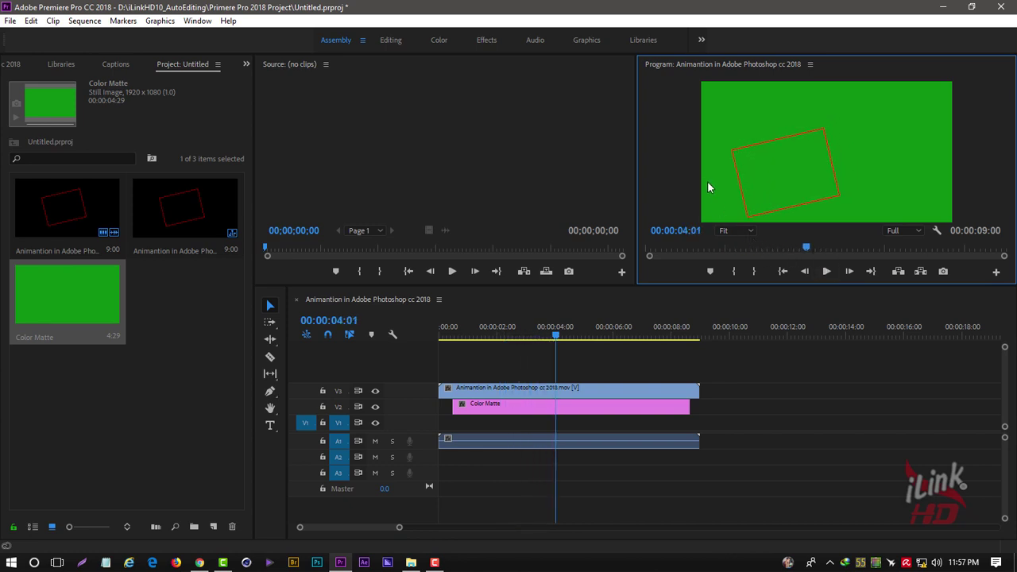